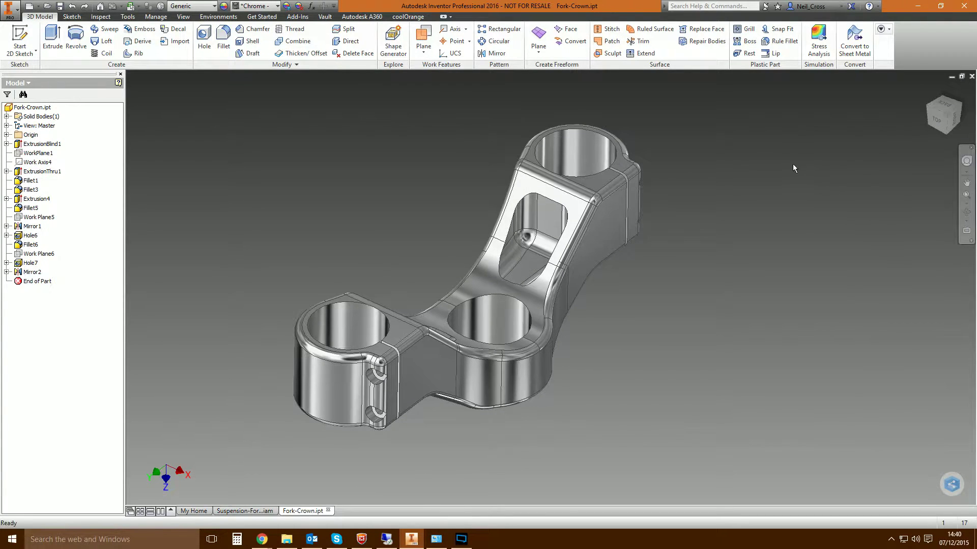
# - Switch the selection priority to faces and edges for picking on the fork crown
pyautogui.rightClick(730, 177)
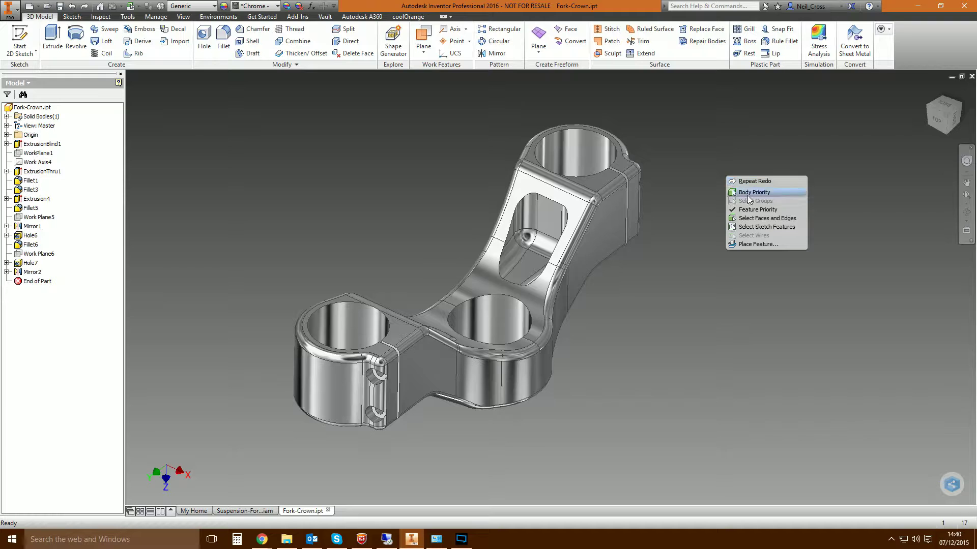
pyautogui.click(761, 219)
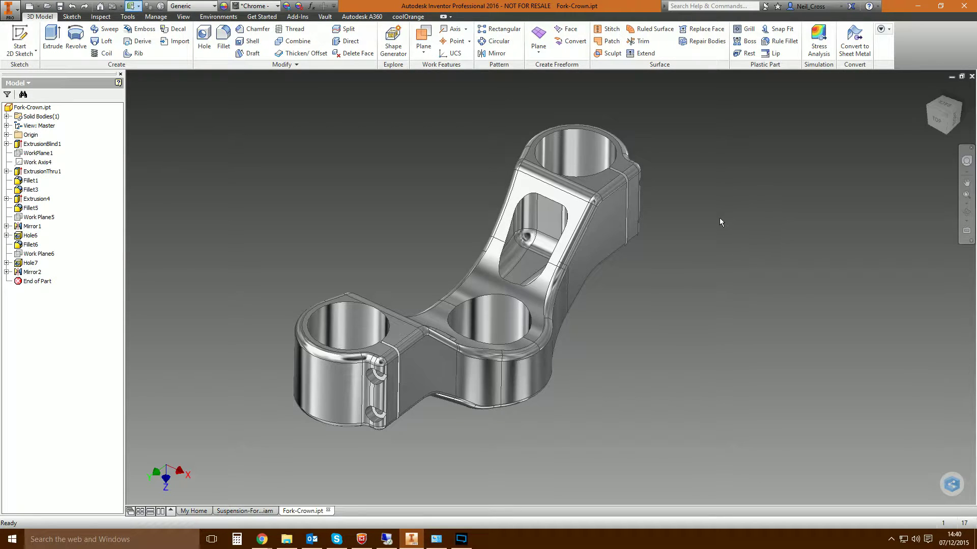
pyautogui.keyDown('shift'); pyautogui.moveTo(736, 276); pyautogui.dragTo(801, 313, button='middle'); pyautogui.keyUp('shift')
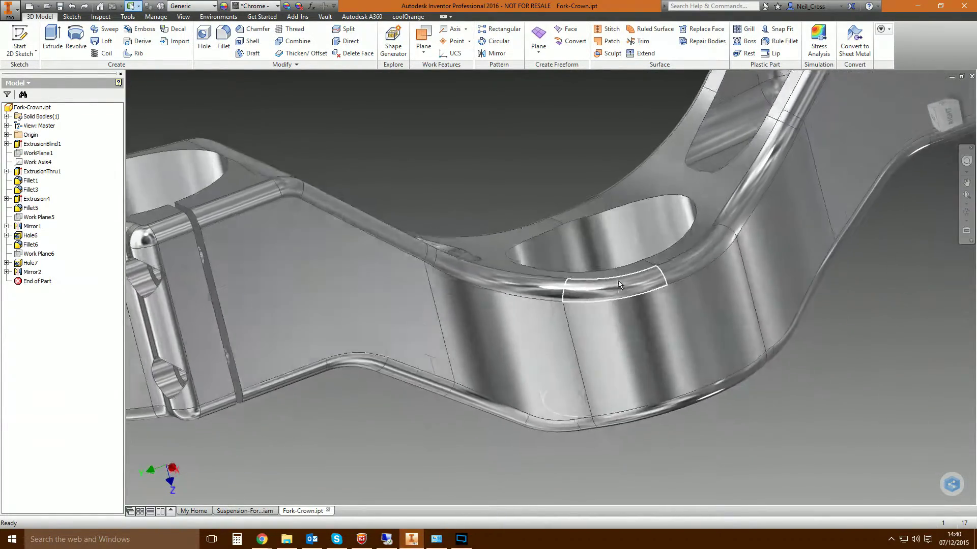
pyautogui.press('F6')
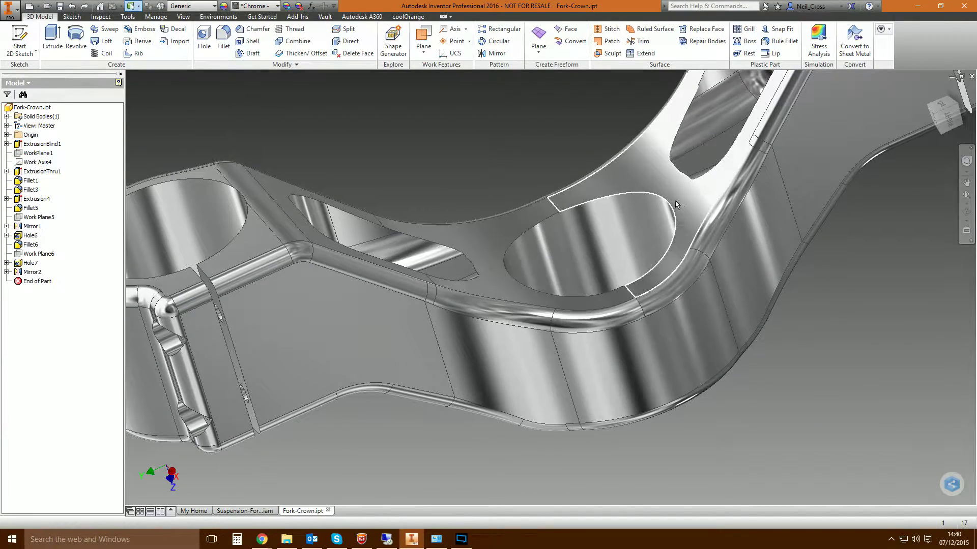
pyautogui.keyDown('shift'); pyautogui.moveTo(675, 200); pyautogui.dragTo(535, 226, button='middle'); pyautogui.keyUp('shift')
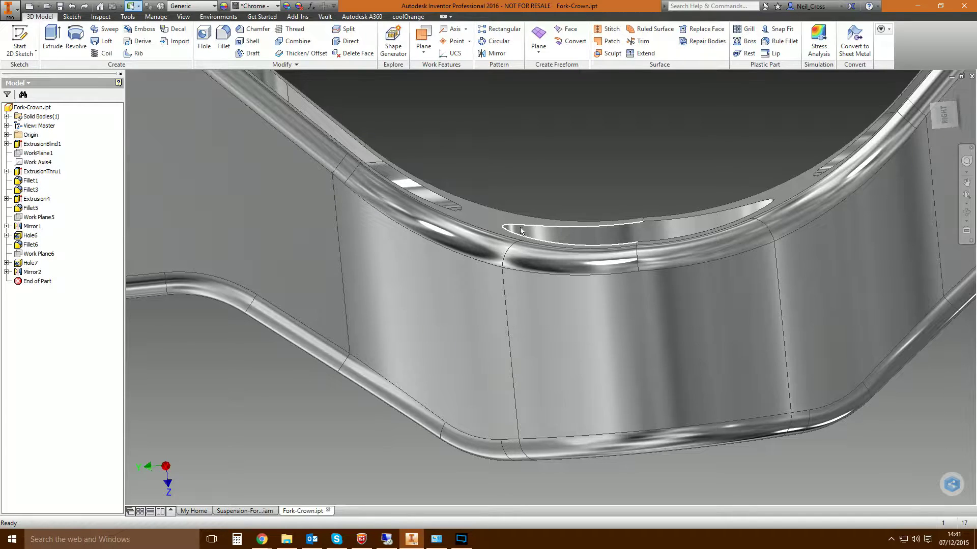
# - Check the curved top face beside the fork crown's middle bore by selecting it and clearing the selection
pyautogui.click(492, 222)
pyautogui.keyDown('shift'); pyautogui.moveTo(655, 167); pyautogui.dragTo(653, 231, button='middle'); pyautogui.keyUp('shift')
pyautogui.click(832, 214)
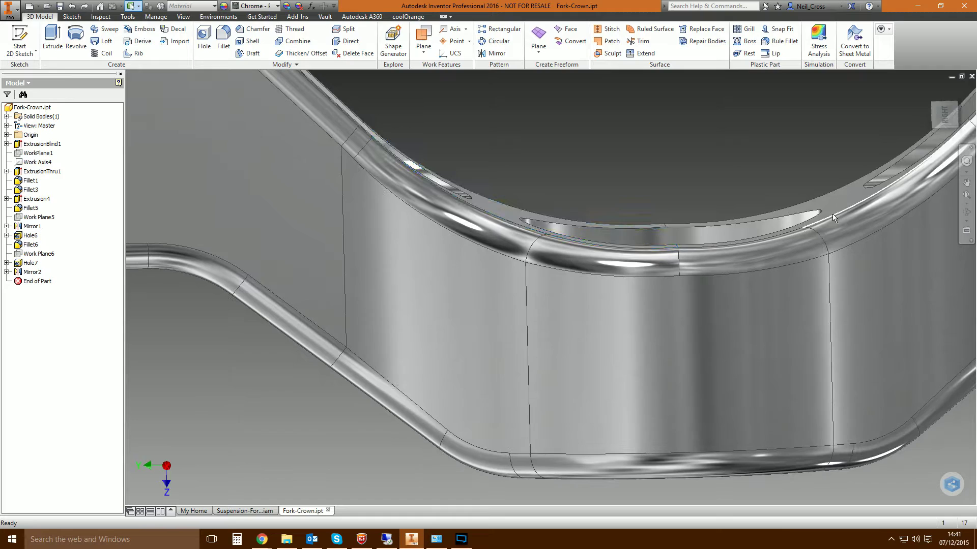
pyautogui.press('s')
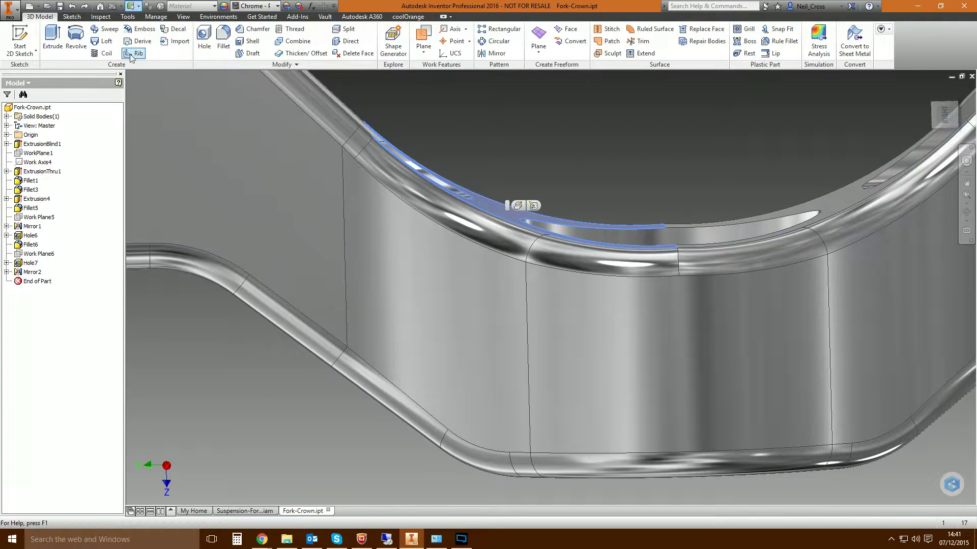
pyautogui.click(498, 214)
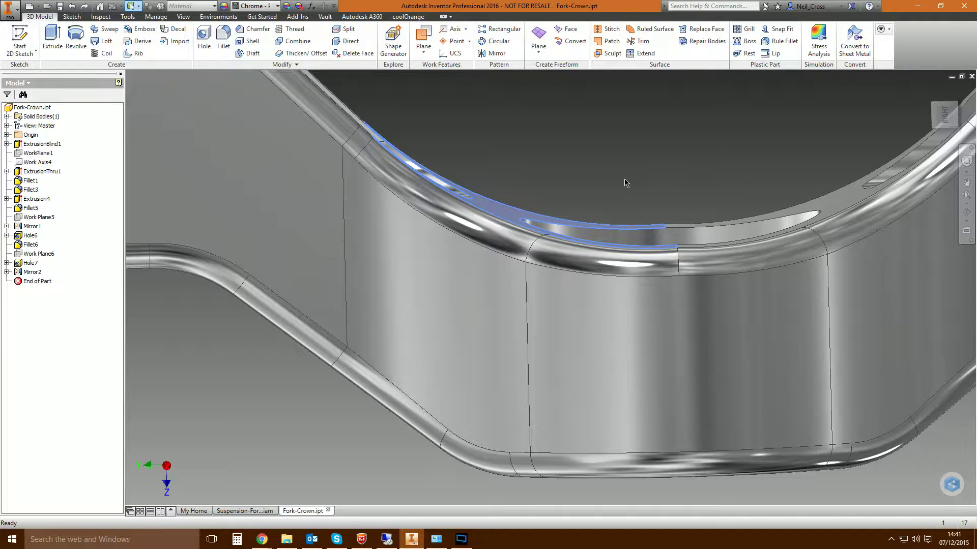
pyautogui.click(625, 179)
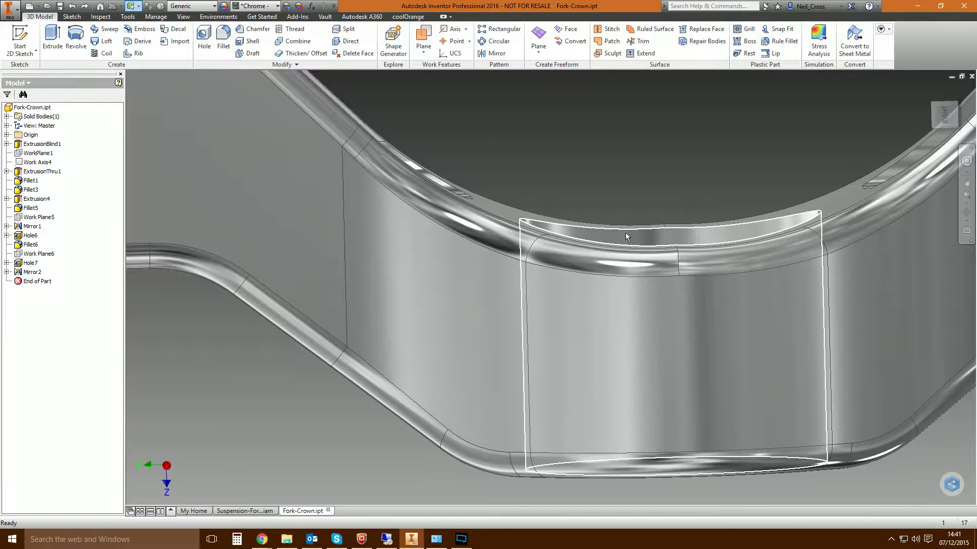
# - Begin a boundary patch across the middle bore, using both upper rim edges as the boundary loop
pyautogui.click(609, 41)
pyautogui.scroll(3, 602, 172)
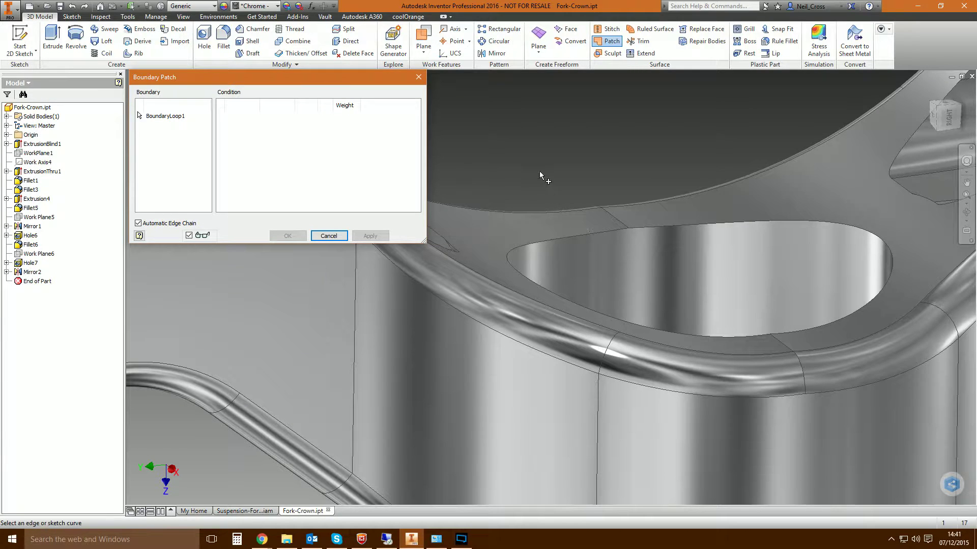
pyautogui.click(572, 236)
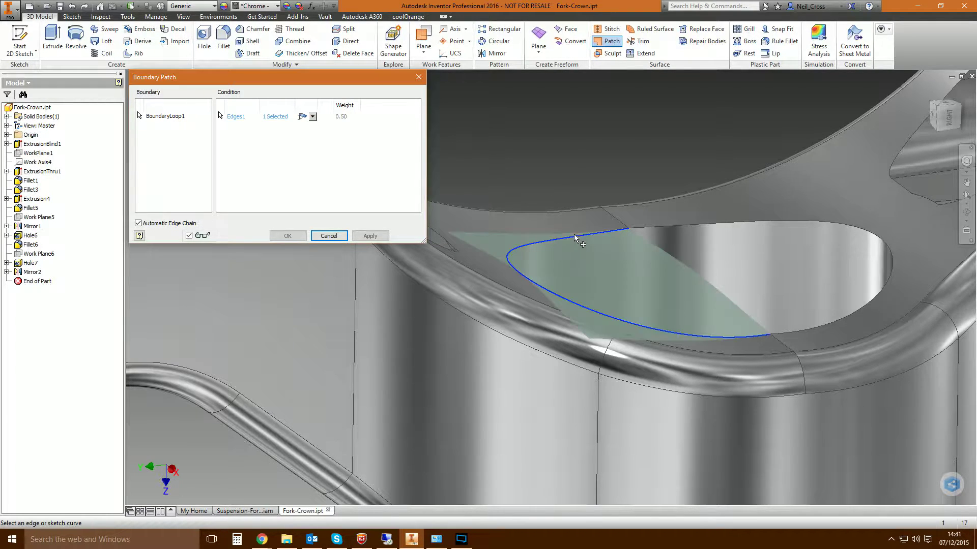
pyautogui.click(693, 224)
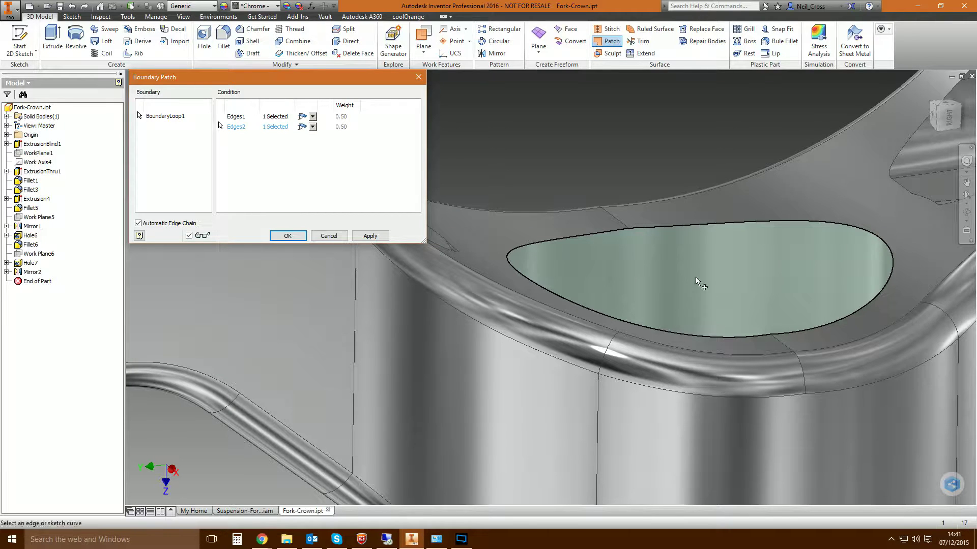
pyautogui.scroll(-2, 694, 277)
pyautogui.scroll(-2, 767, 268)
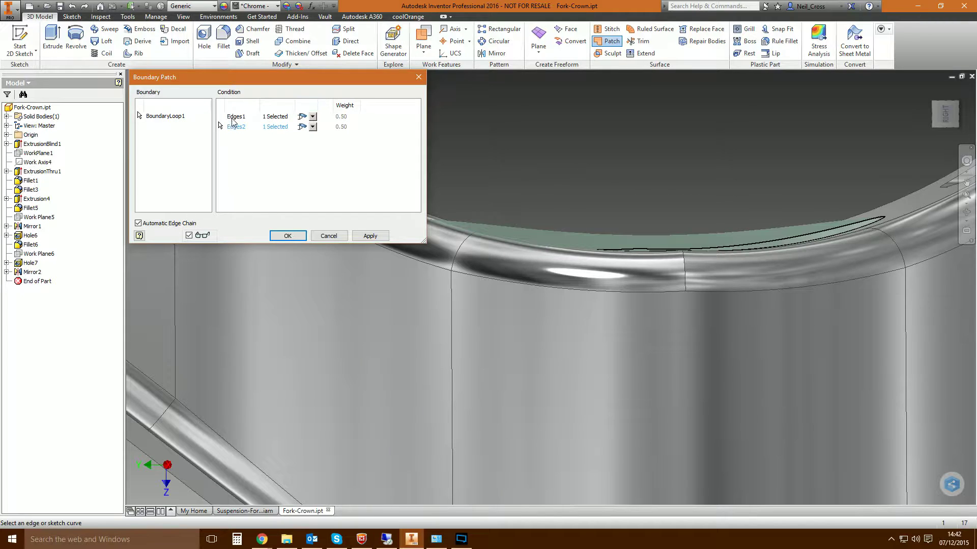
# - Try the Smooth (G2) condition on the patch's first edge, then return that edge to the Free condition
pyautogui.click(234, 118)
pyautogui.keyDown('shift'); pyautogui.moveTo(570, 254); pyautogui.dragTo(612, 278, button='middle'); pyautogui.keyUp('shift')
pyautogui.keyDown('shift'); pyautogui.moveTo(577, 242); pyautogui.dragTo(580, 251, button='middle'); pyautogui.keyUp('shift')
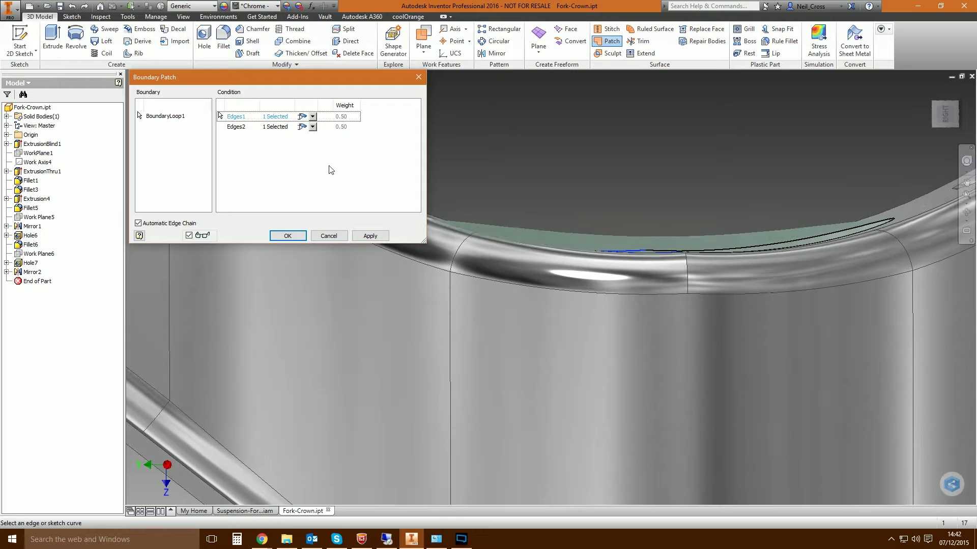
pyautogui.click(313, 118)
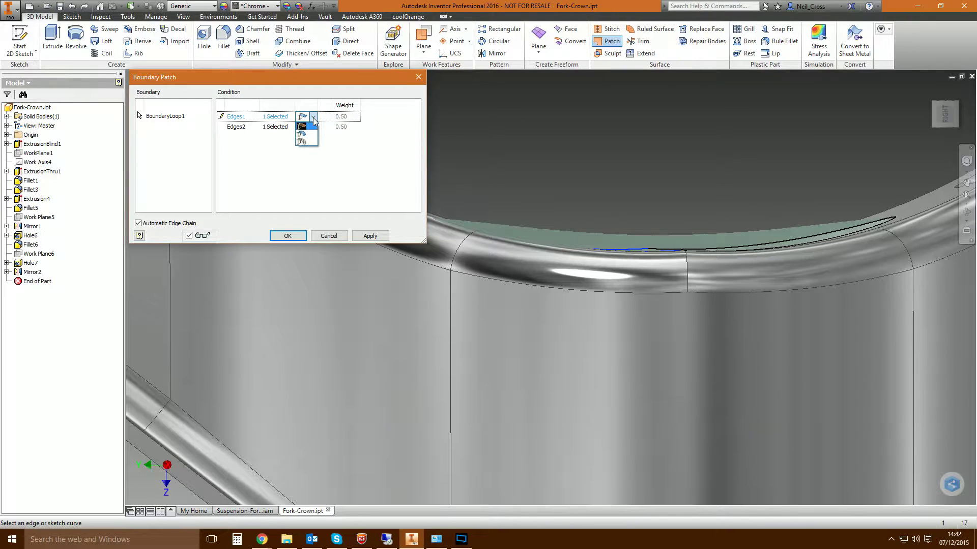
pyautogui.click(304, 141)
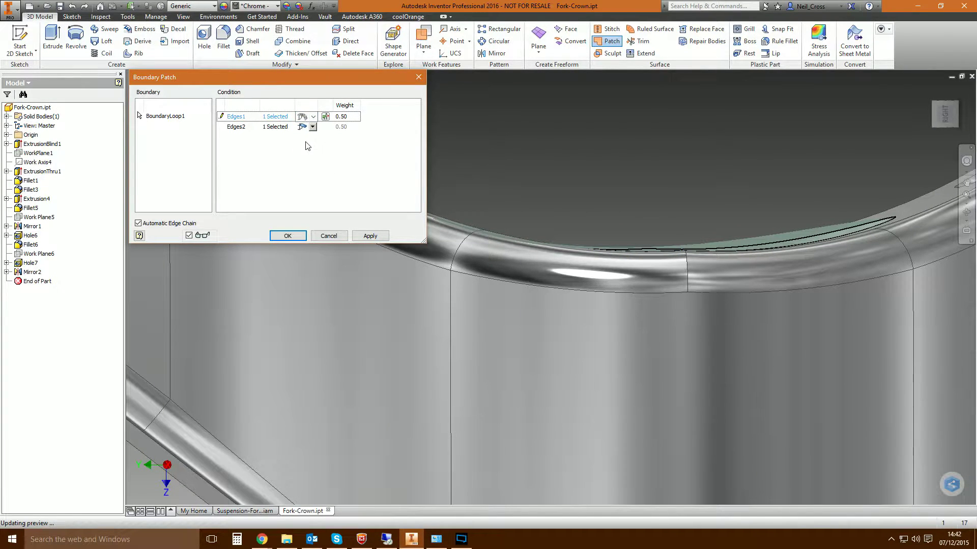
pyautogui.keyDown('shift'); pyautogui.moveTo(433, 196); pyautogui.dragTo(520, 208, button='middle'); pyautogui.keyUp('shift')
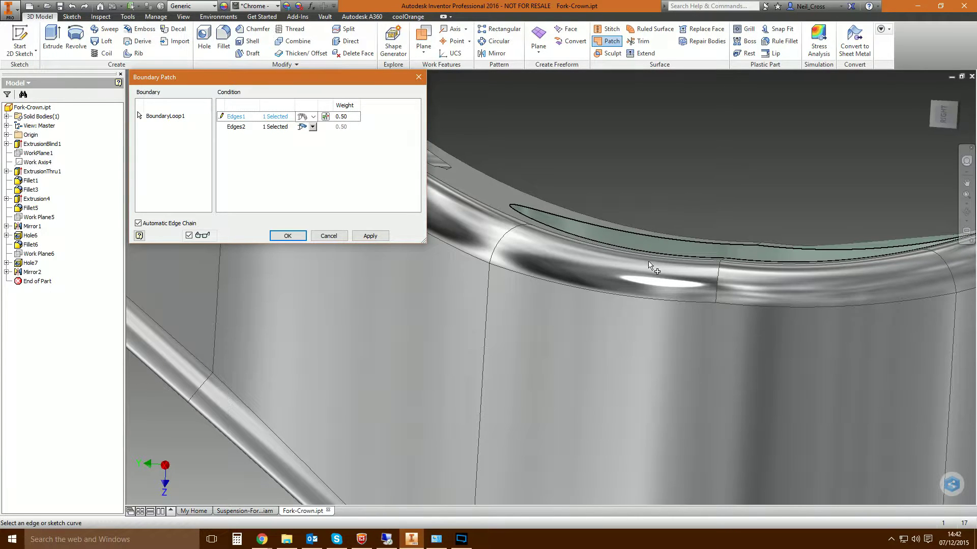
pyautogui.click(313, 116)
pyautogui.click(308, 127)
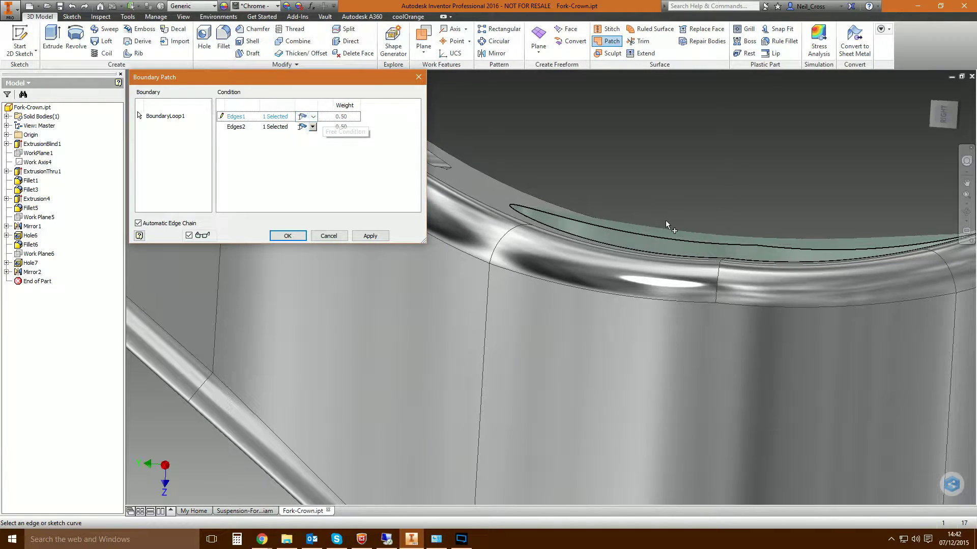
pyautogui.keyDown('shift'); pyautogui.moveTo(665, 221); pyautogui.dragTo(864, 243, button='middle'); pyautogui.keyUp('shift')
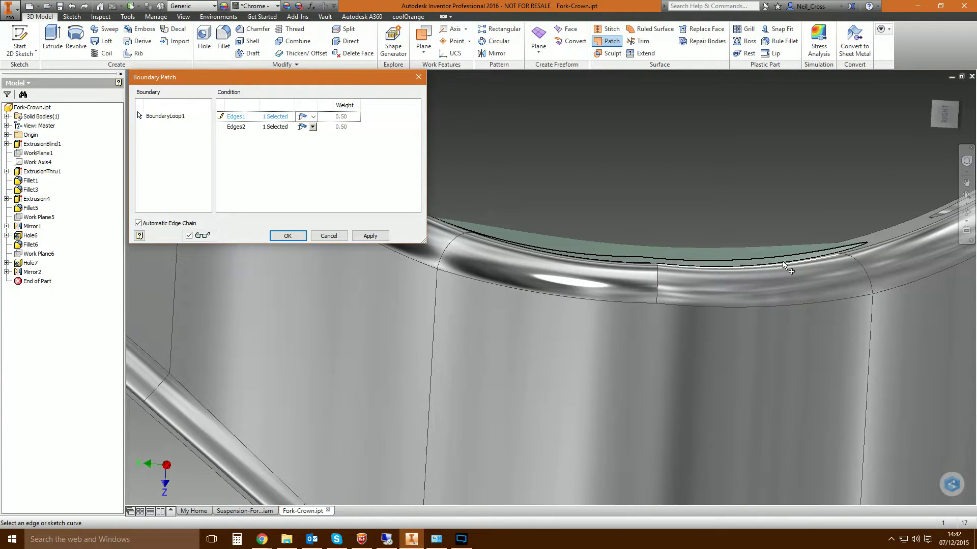
# - Apply the Smooth (G2) condition to both boundary edges and create the patch over the middle bore
pyautogui.click(313, 117)
pyautogui.click(305, 141)
pyautogui.click(312, 127)
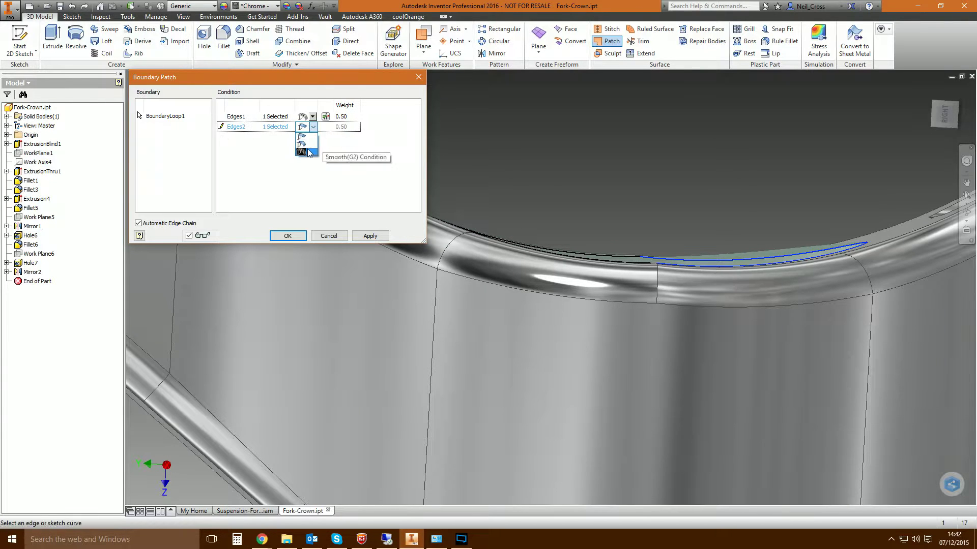
pyautogui.click(307, 152)
pyautogui.click(312, 127)
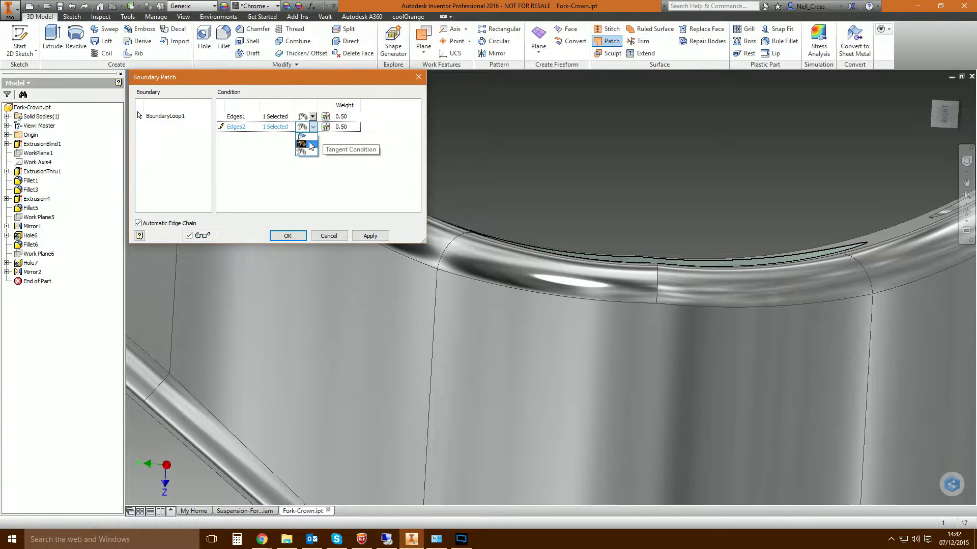
pyautogui.click(307, 145)
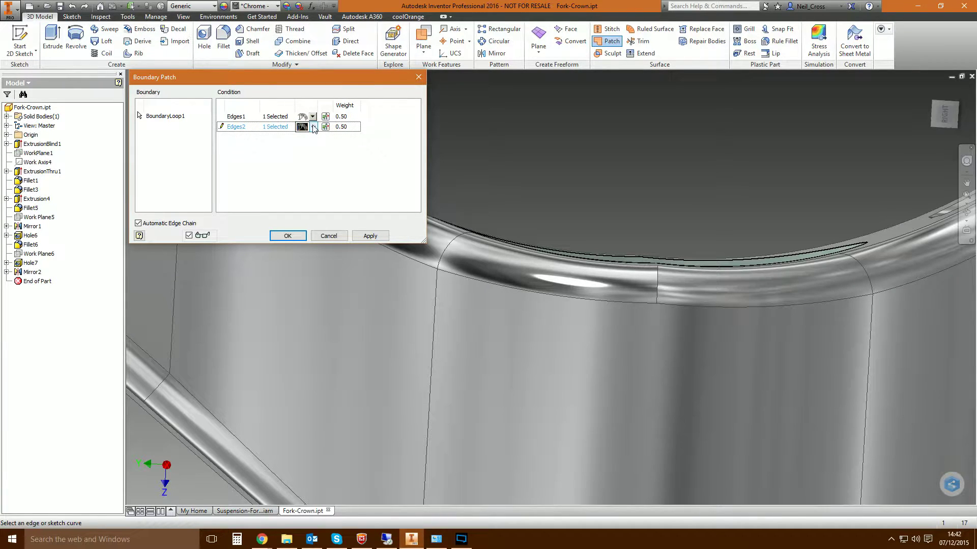
pyautogui.click(314, 127)
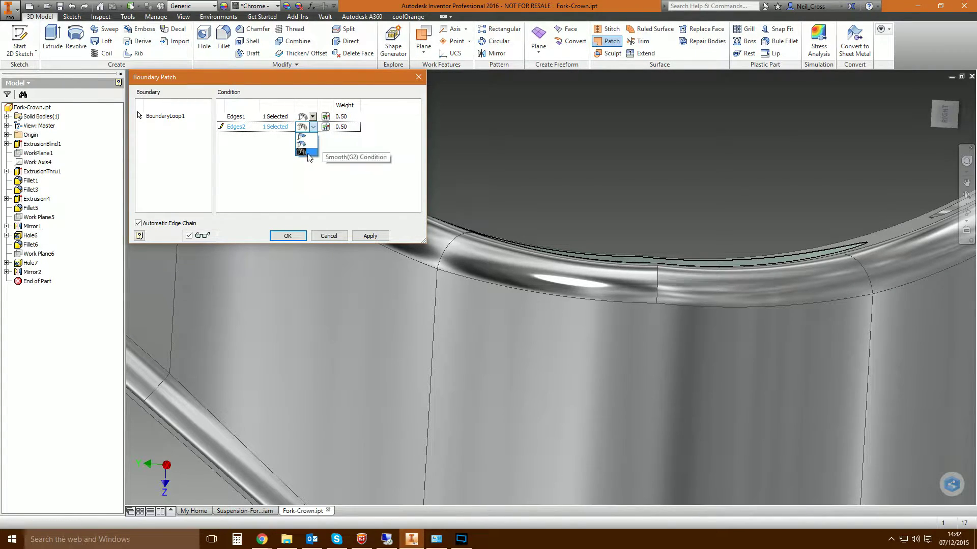
pyautogui.click(308, 145)
pyautogui.click(313, 127)
pyautogui.click(307, 152)
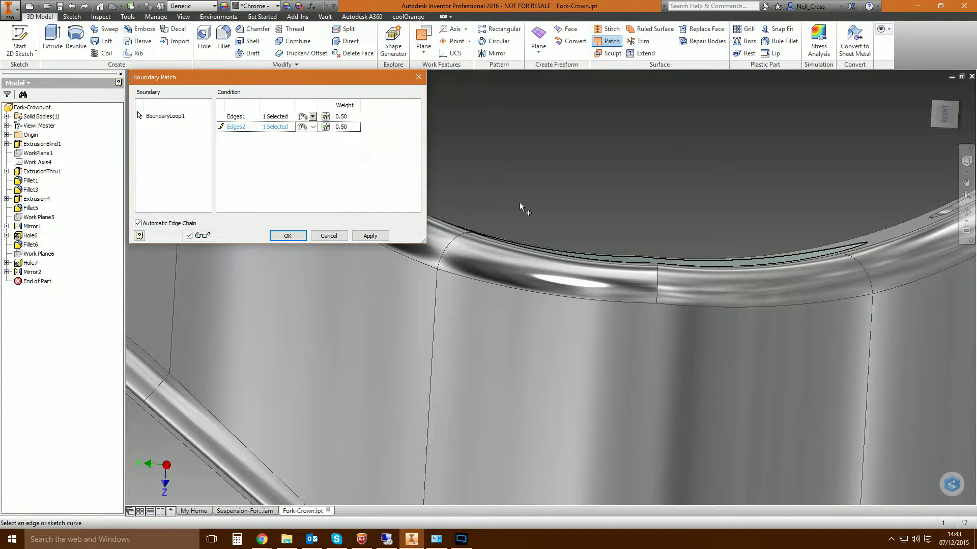
pyautogui.click(285, 235)
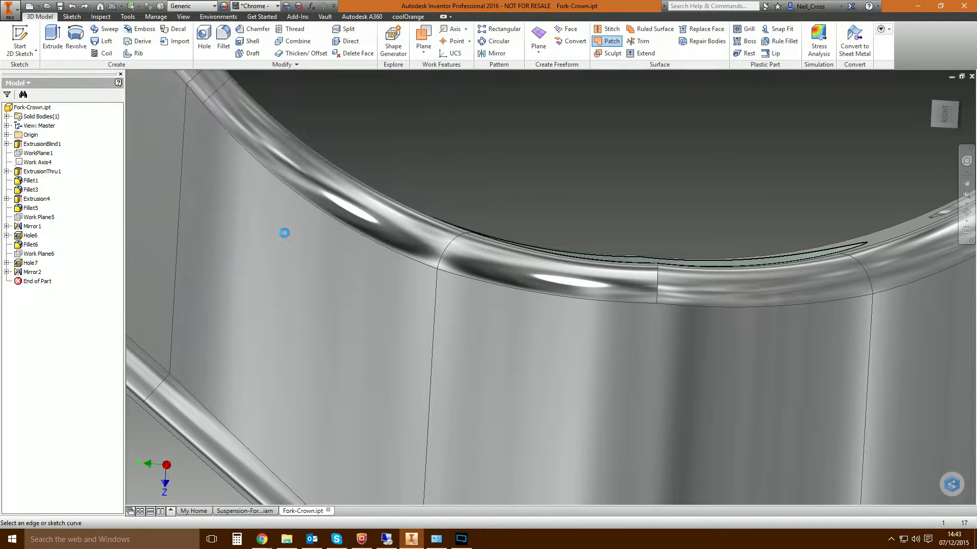
# - Inspect the boundary patch across the middle bore and how it follows the surrounding curved face
pyautogui.keyDown('shift'); pyautogui.moveTo(610, 170); pyautogui.dragTo(646, 206, button='middle'); pyautogui.keyUp('shift')
pyautogui.click(582, 223)
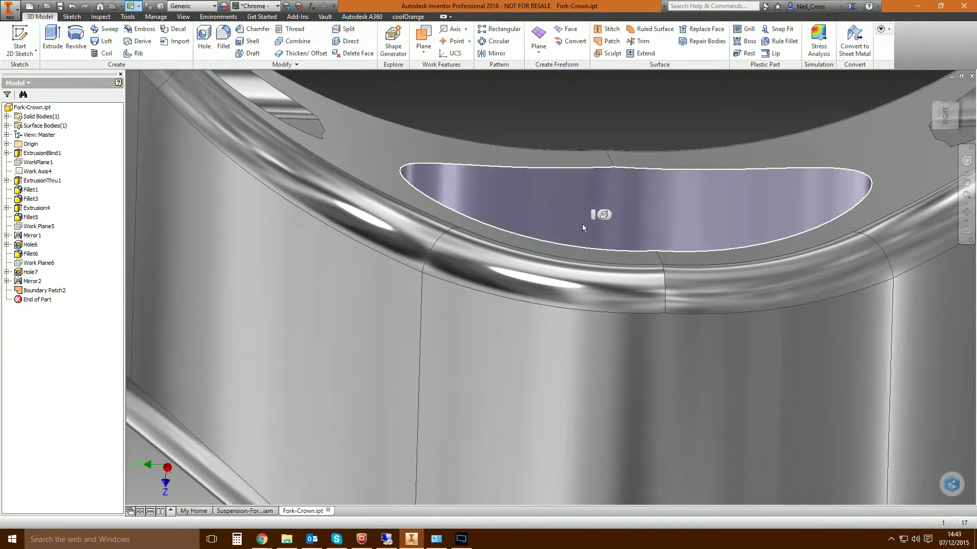
pyautogui.keyDown('shift'); pyautogui.moveTo(605, 101); pyautogui.dragTo(496, 175, button='middle'); pyautogui.keyUp('shift')
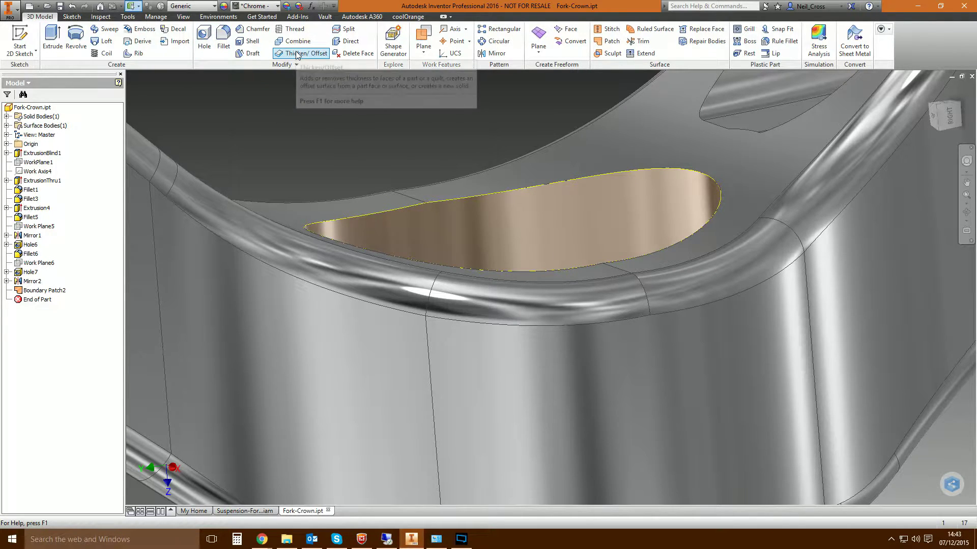
pyautogui.click(468, 219)
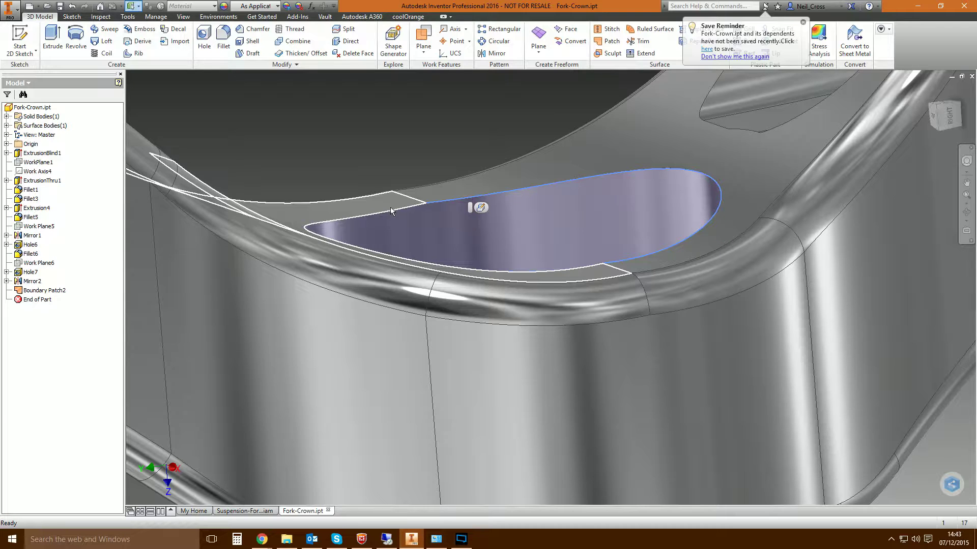
pyautogui.click(475, 166)
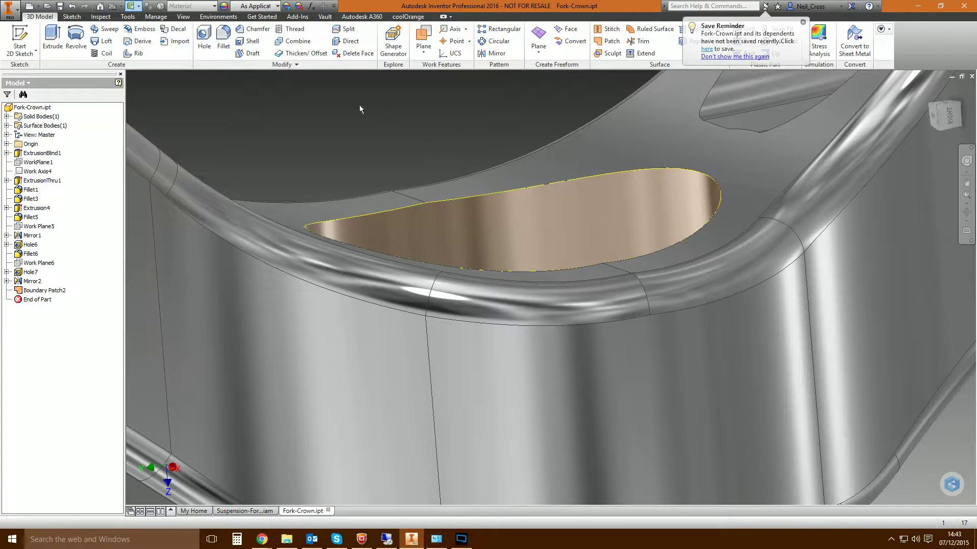
pyautogui.click(300, 53)
pyautogui.click(486, 234)
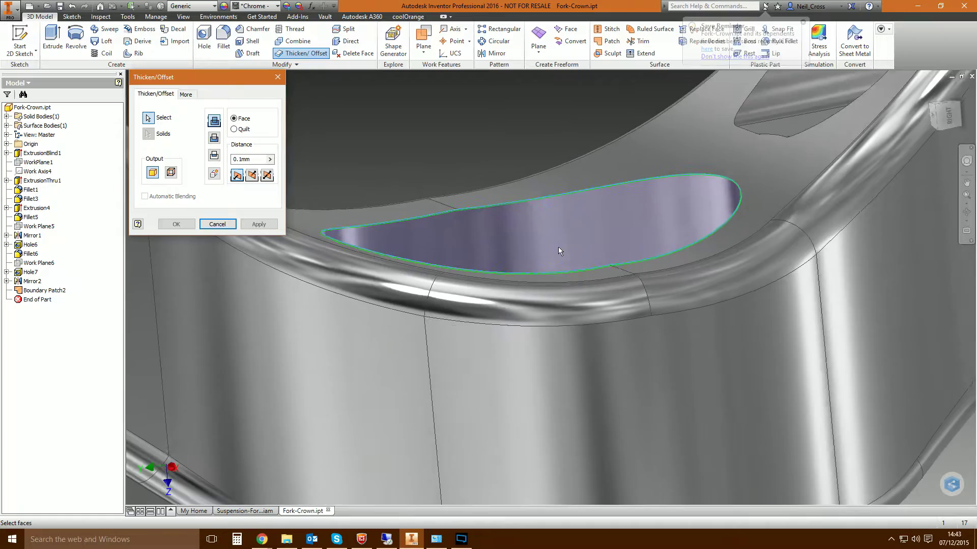
pyautogui.scroll(-5, 559, 248)
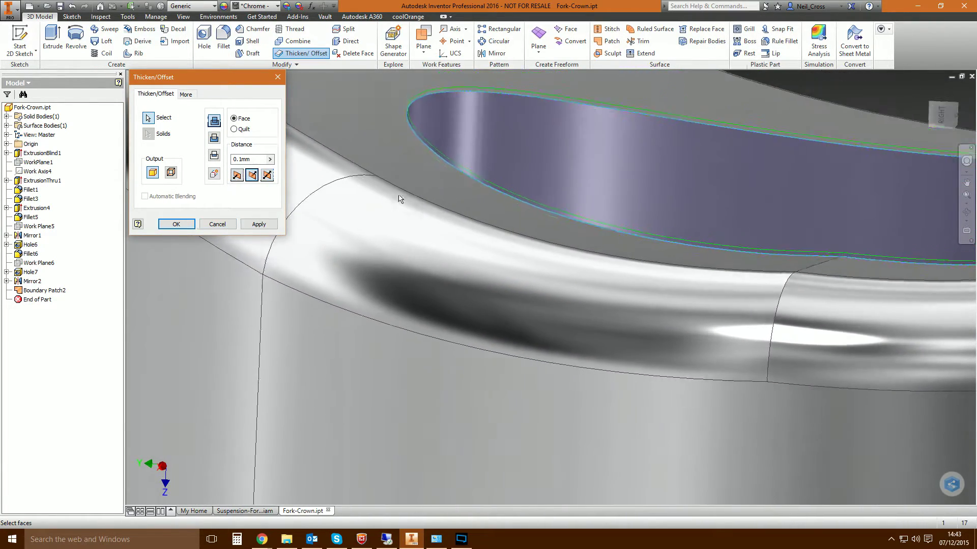
pyautogui.keyDown('shift'); pyautogui.moveTo(399, 199); pyautogui.dragTo(335, 215, button='middle'); pyautogui.keyUp('shift')
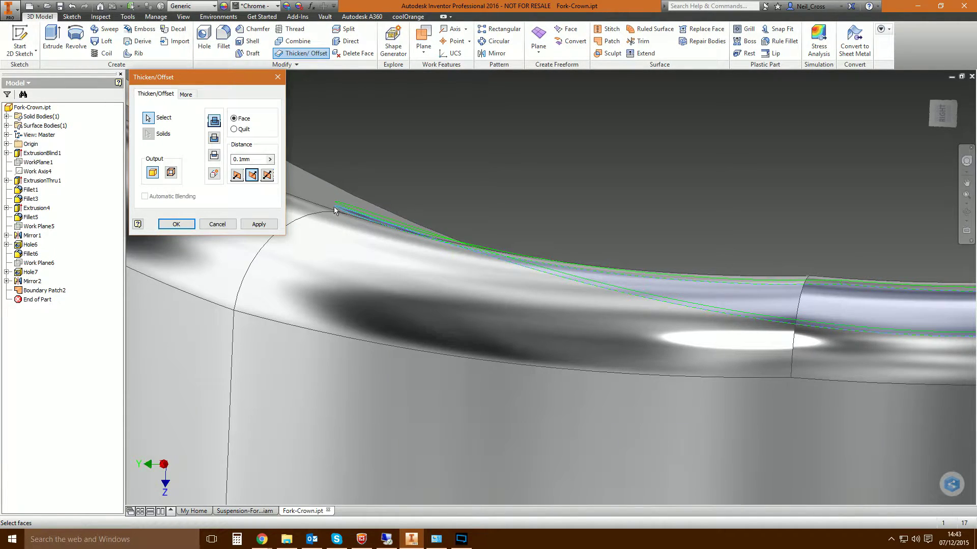
pyautogui.rightClick(340, 206)
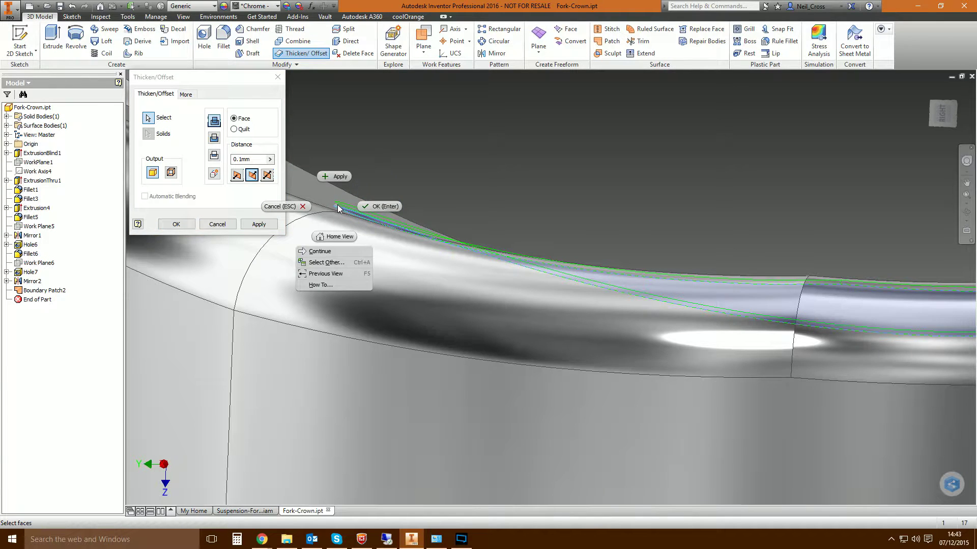
pyautogui.click(304, 207)
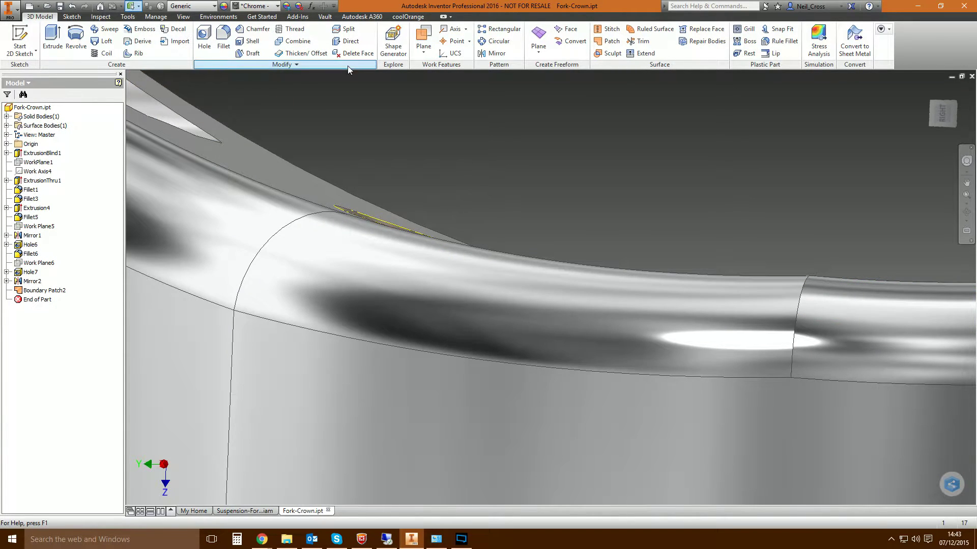
# - Begin thickening the boundary patch over the middle bore, comparing offset directions and choosing the one away from the bore
pyautogui.click(303, 54)
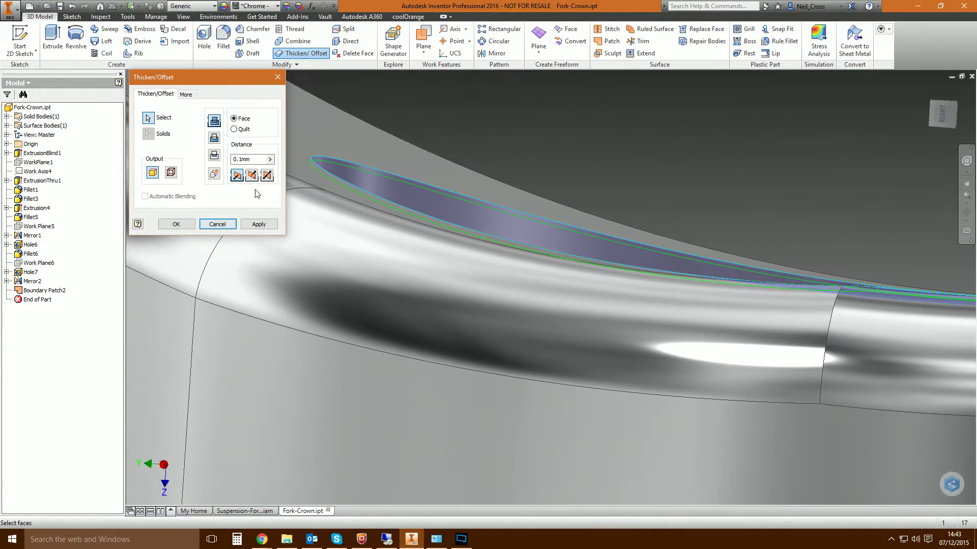
pyautogui.click(254, 177)
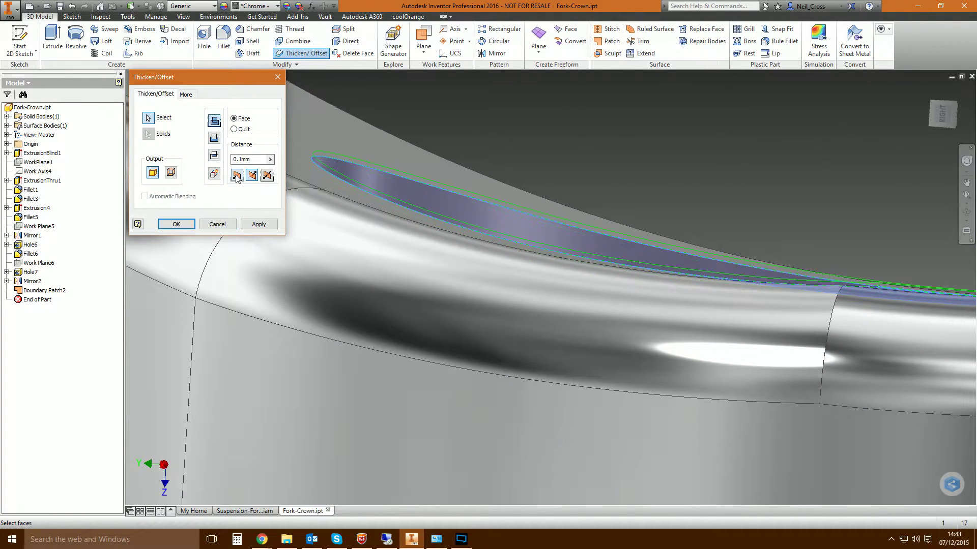
pyautogui.click(238, 176)
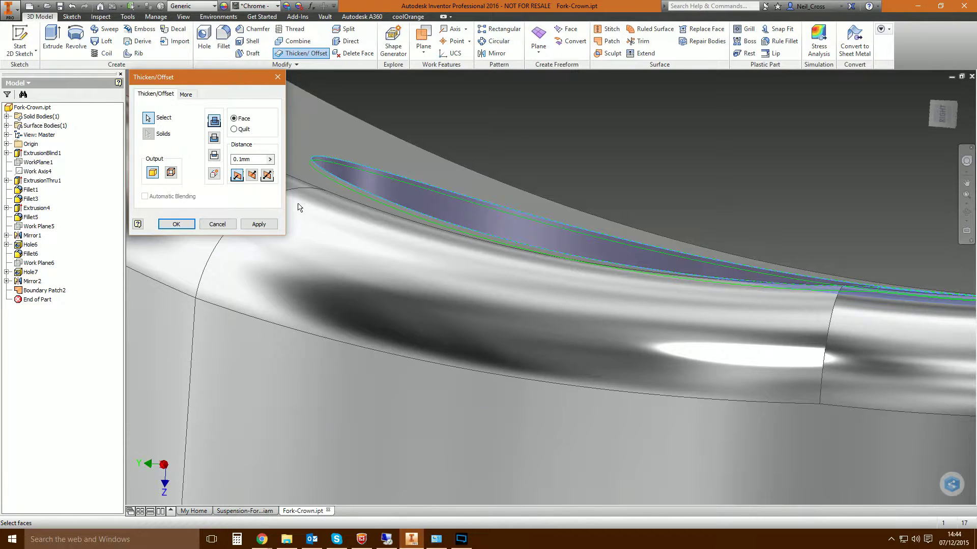
pyautogui.click(266, 175)
pyautogui.click(267, 175)
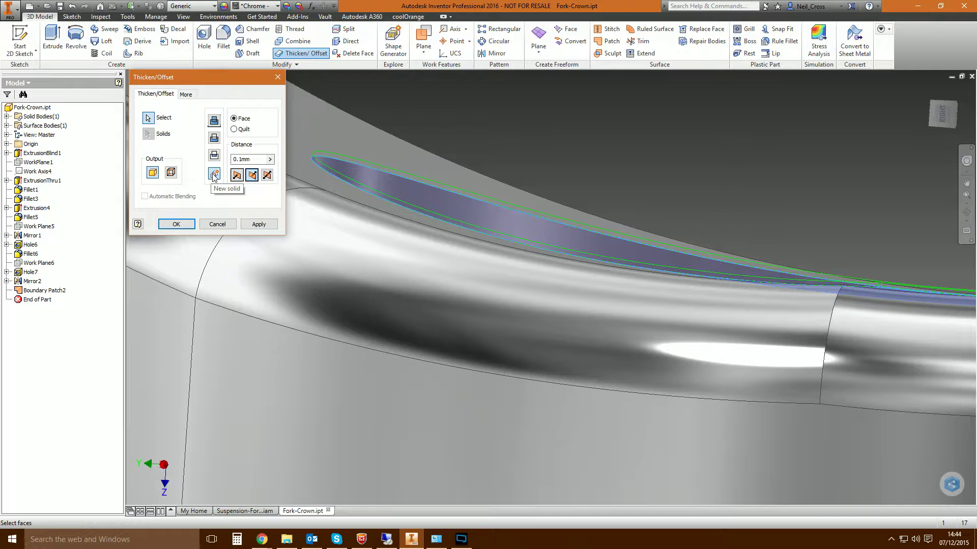
# - Set the thickening distance to 0.5 mm and create the cap as a new solid
pyautogui.click(236, 159)
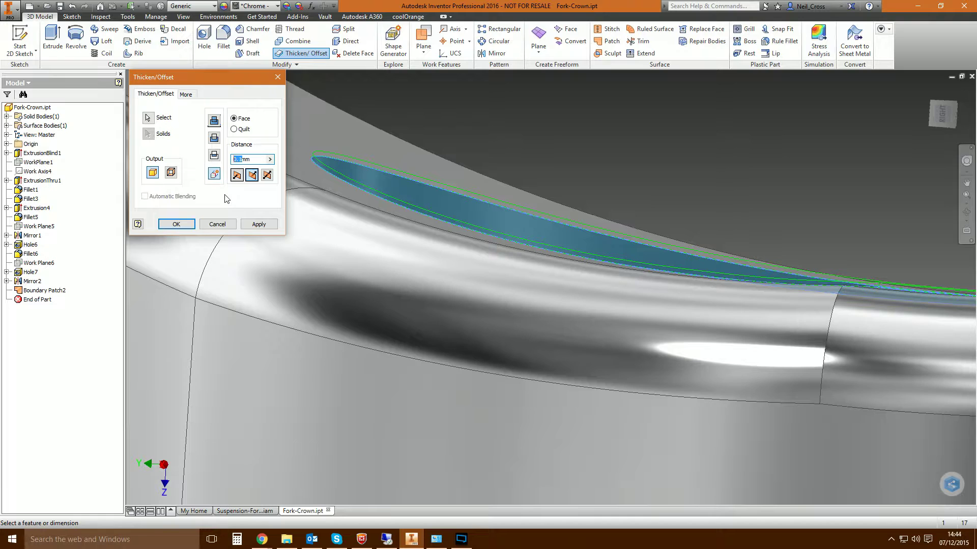
pyautogui.press('BackSpace')
pyautogui.write('5')
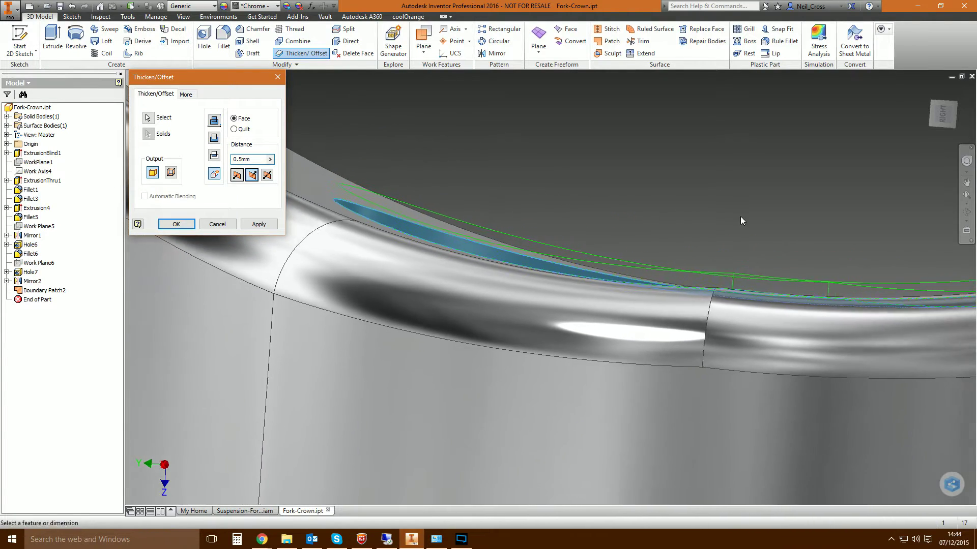
pyautogui.moveTo(389, 251)
pyautogui.keyDown('shift'); pyautogui.mouseDown(button='middle')
pyautogui.moveTo(313, 179)
pyautogui.moveTo(426, 230)
pyautogui.moveTo(747, 275)
pyautogui.moveTo(871, 275)
pyautogui.moveTo(405, 302)
pyautogui.moveTo(452, 291)
pyautogui.moveTo(686, 299)
pyautogui.moveTo(597, 296)
pyautogui.moveTo(386, 255)
pyautogui.mouseUp(button='middle'); pyautogui.keyUp('shift')
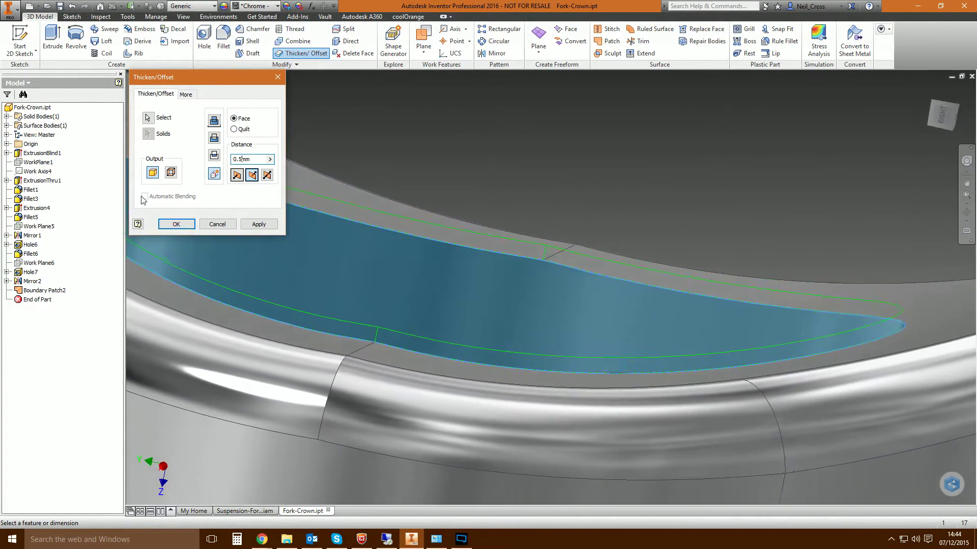
pyautogui.click(177, 224)
# - Hide the boundary patch surface so only the thickened cap covers the middle bore
pyautogui.scroll(2, 596, 146)
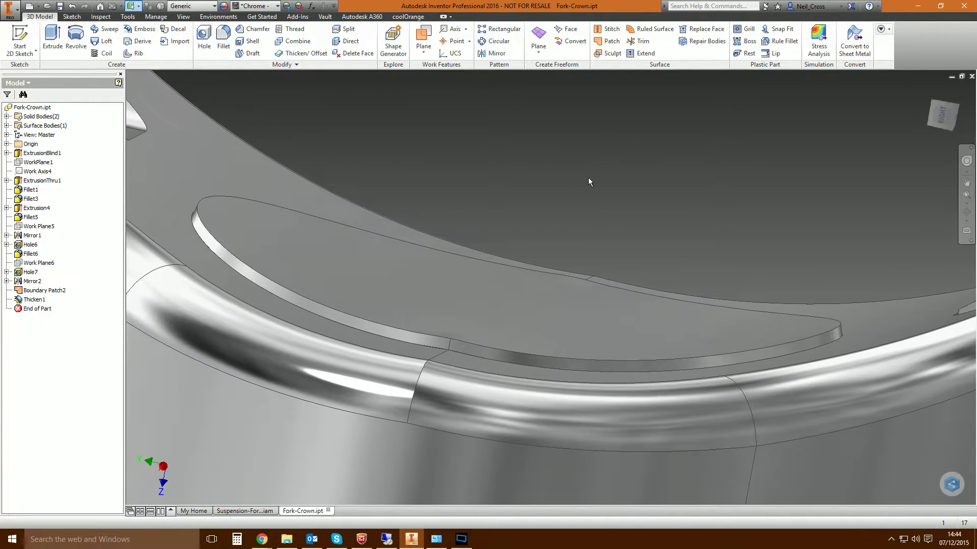
pyautogui.scroll(-6, 687, 170)
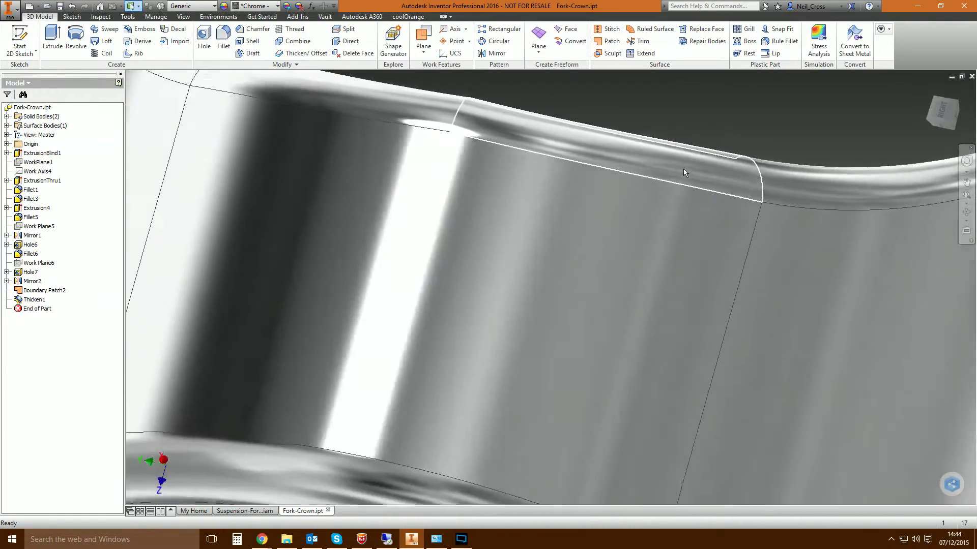
pyautogui.keyDown('shift'); pyautogui.moveTo(683, 169); pyautogui.dragTo(568, 213, button='middle'); pyautogui.keyUp('shift')
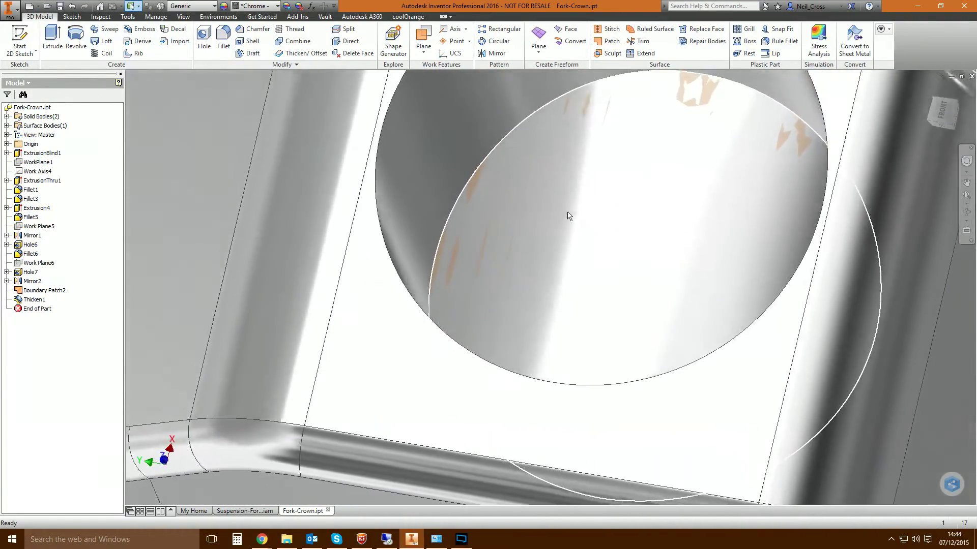
pyautogui.scroll(2, 626, 153)
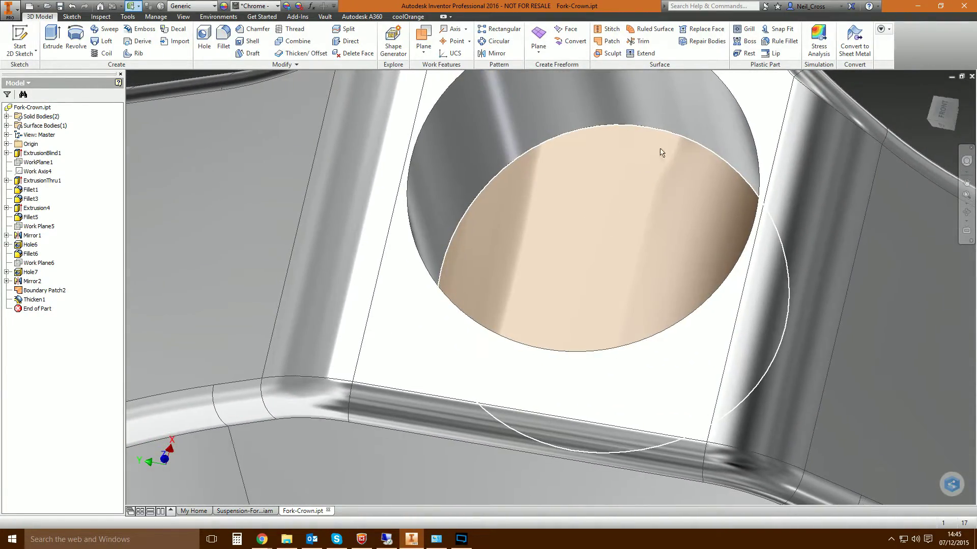
pyautogui.rightClick(47, 294)
pyautogui.click(61, 370)
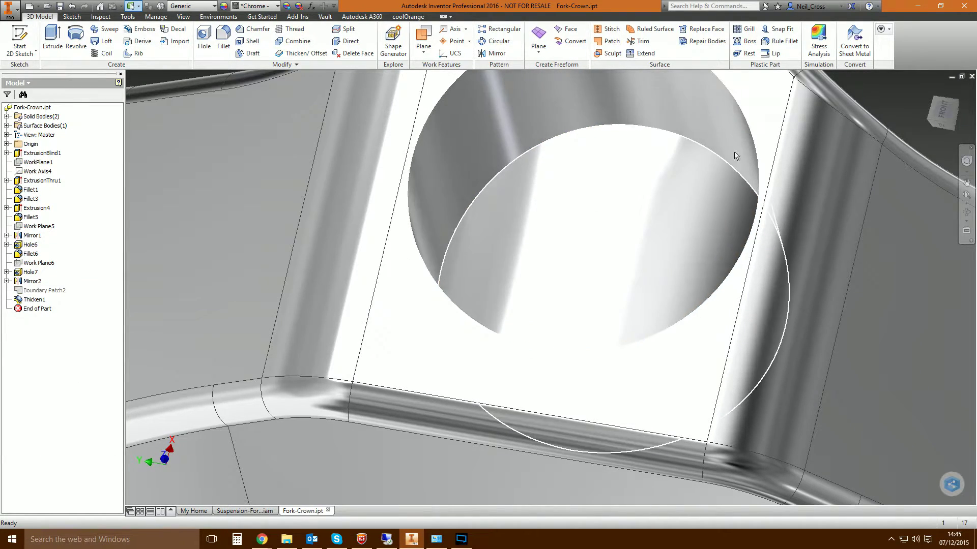
pyautogui.keyDown('shift'); pyautogui.moveTo(734, 152); pyautogui.dragTo(679, 154, button='middle'); pyautogui.keyUp('shift')
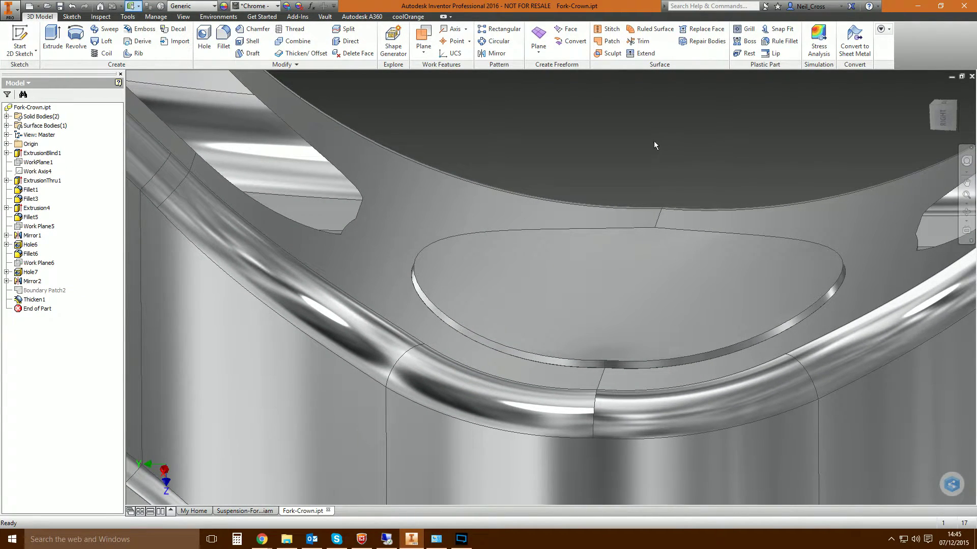
# - Switch the selection priority to features and set the middle bore's hole diameter to 1.2 in
pyautogui.rightClick(580, 152)
pyautogui.click(608, 184)
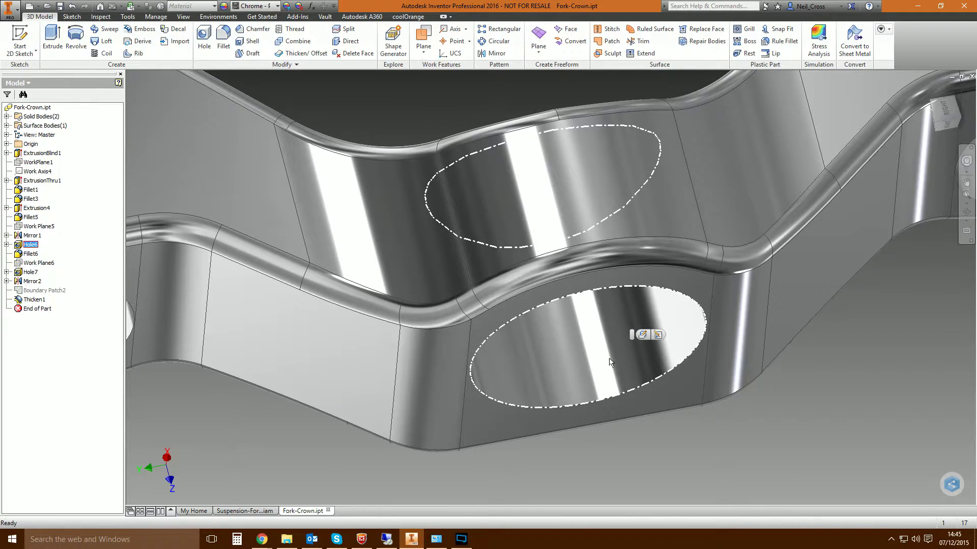
pyautogui.click(639, 344)
pyautogui.rightClick(613, 355)
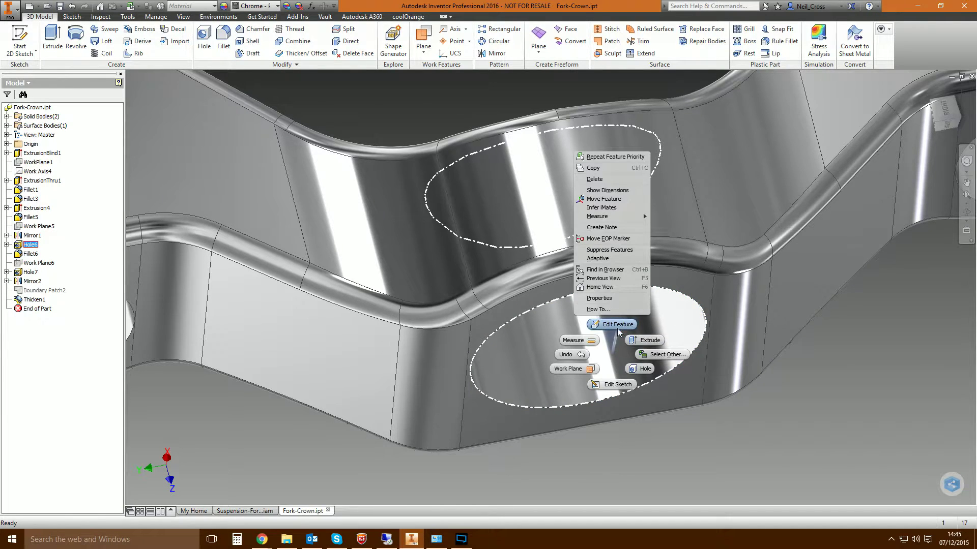
pyautogui.click(618, 325)
pyautogui.click(328, 164)
pyautogui.doubleClick(325, 163)
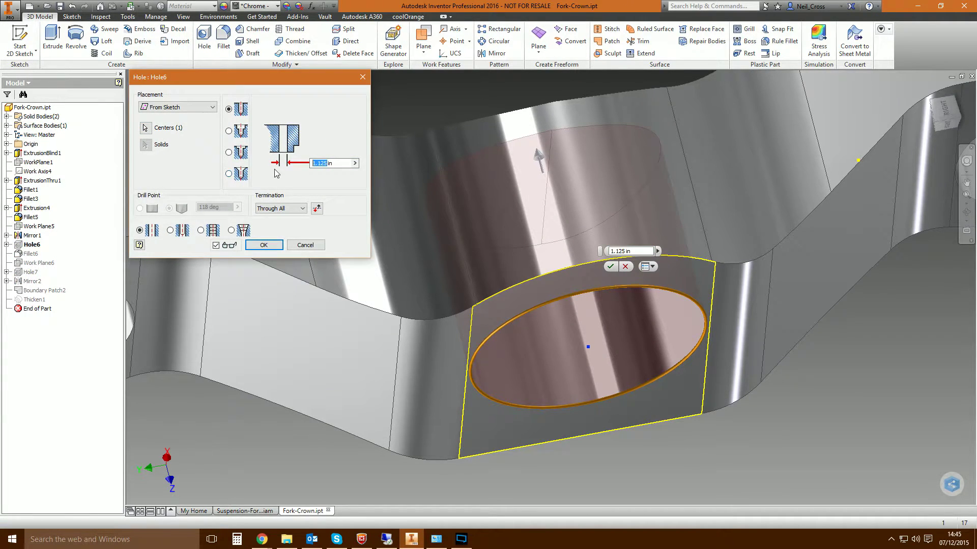
pyautogui.write('0.2')
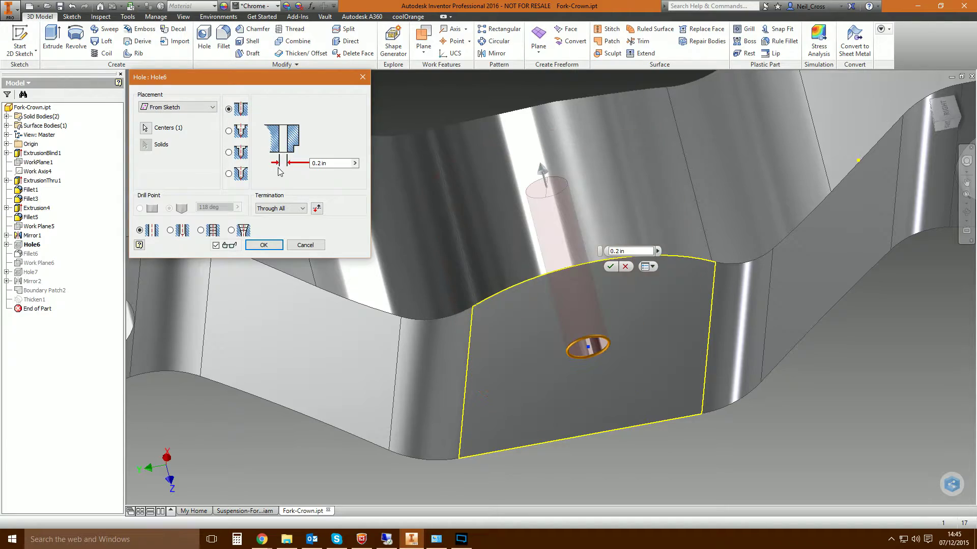
pyautogui.press('BackSpace')
pyautogui.write('1.2')
pyautogui.press('Return')
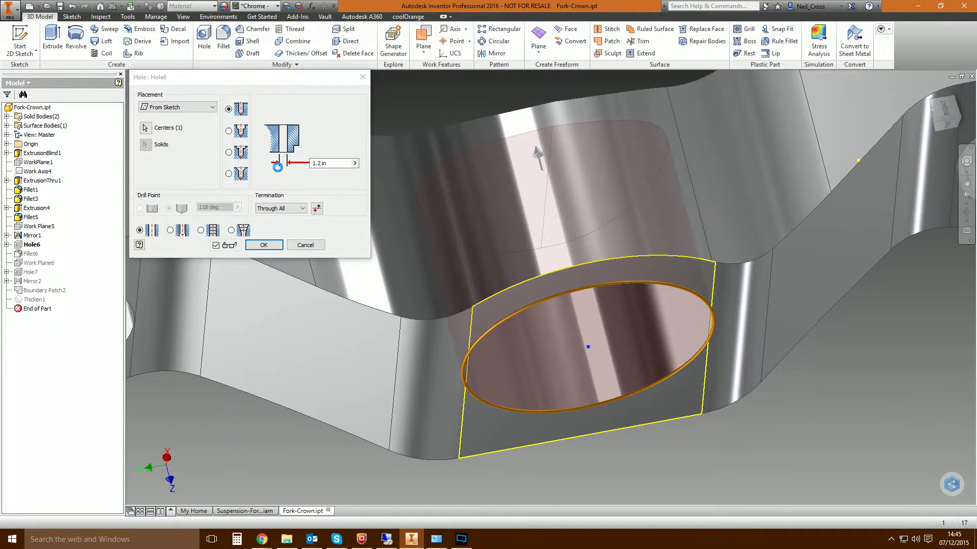
pyautogui.keyDown('shift'); pyautogui.moveTo(278, 167); pyautogui.dragTo(530, 175, button='middle'); pyautogui.keyUp('shift')
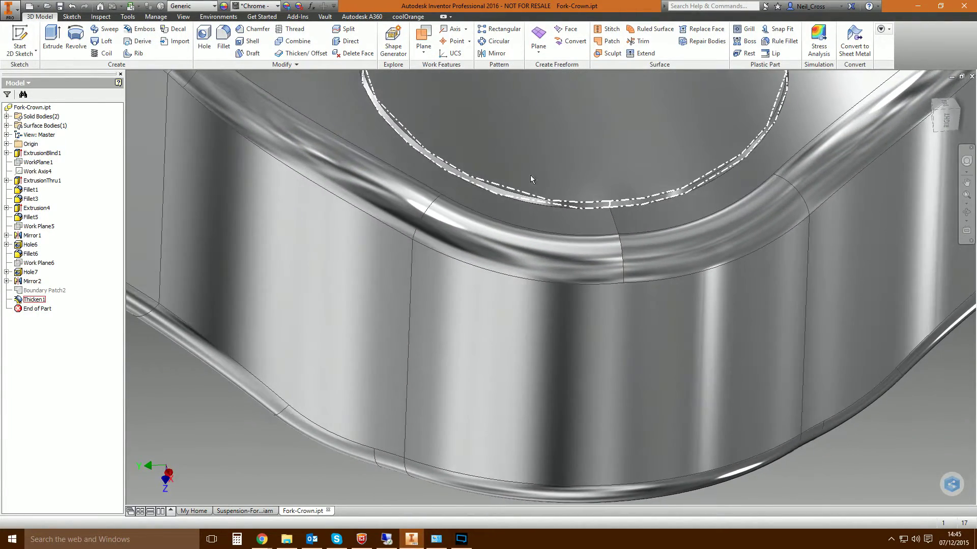
pyautogui.press('F5')
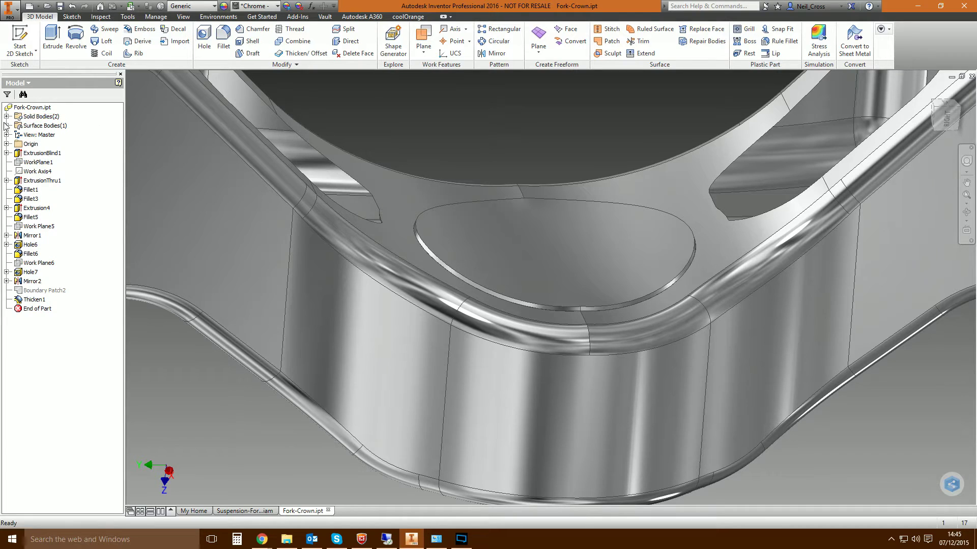
# - Rename the thickened patch's solid body as Cap
pyautogui.click(7, 117)
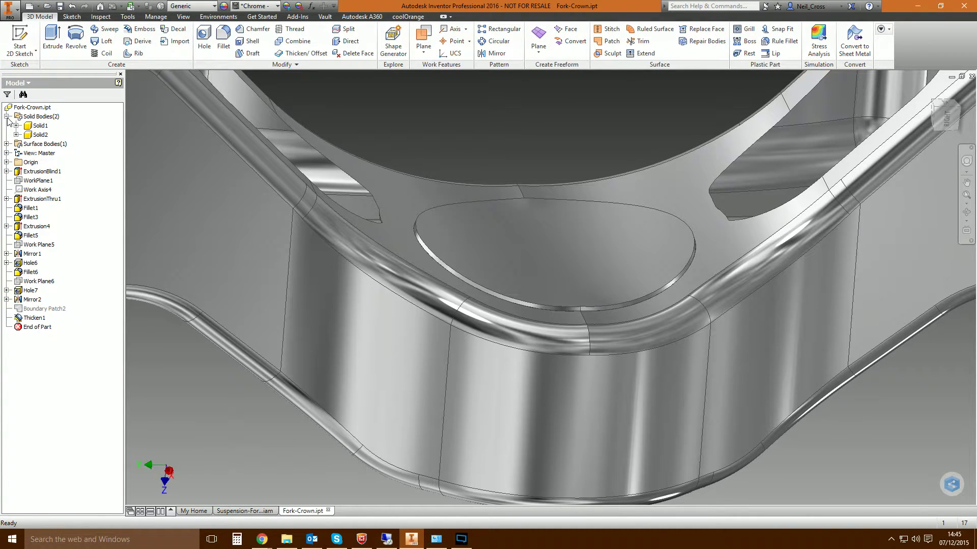
pyautogui.click(39, 126)
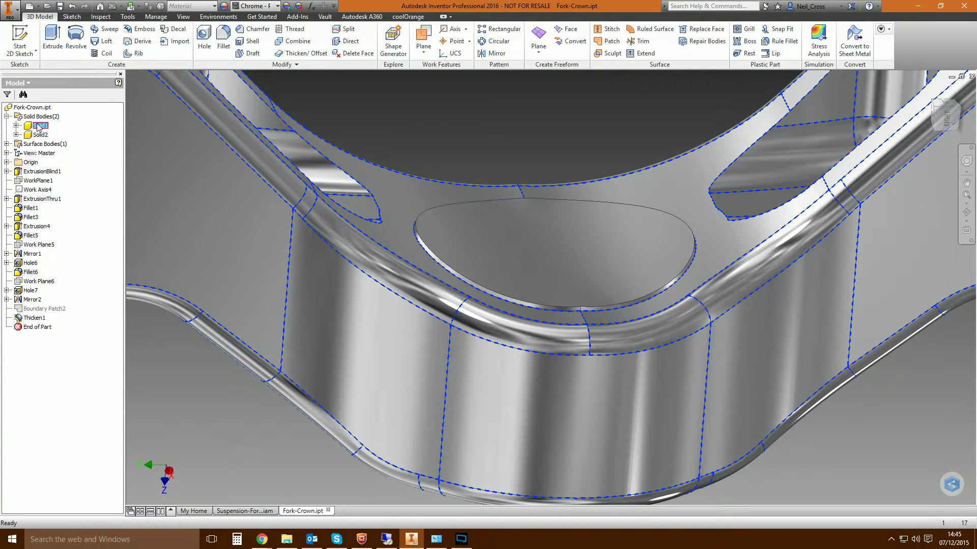
pyautogui.click(39, 135)
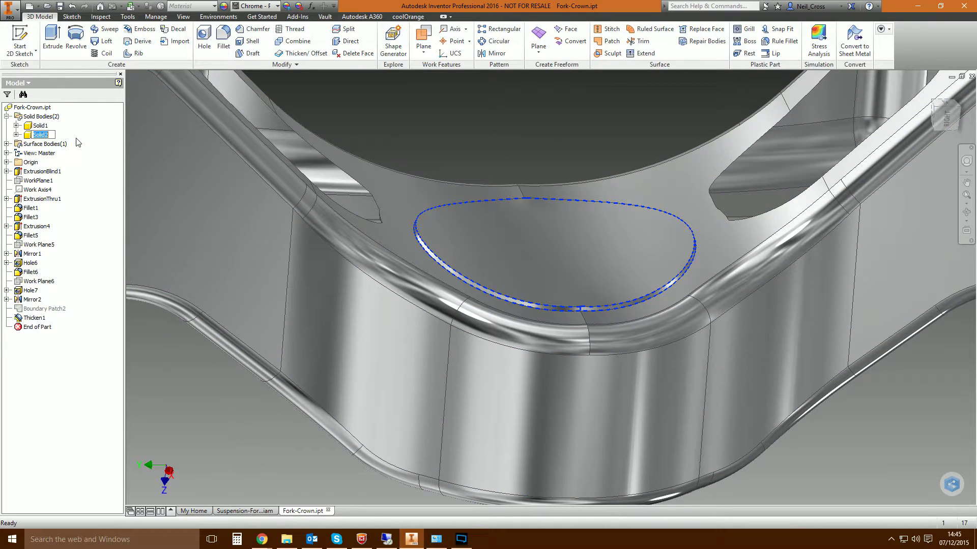
pyautogui.write('Cap')
pyautogui.press('Return')
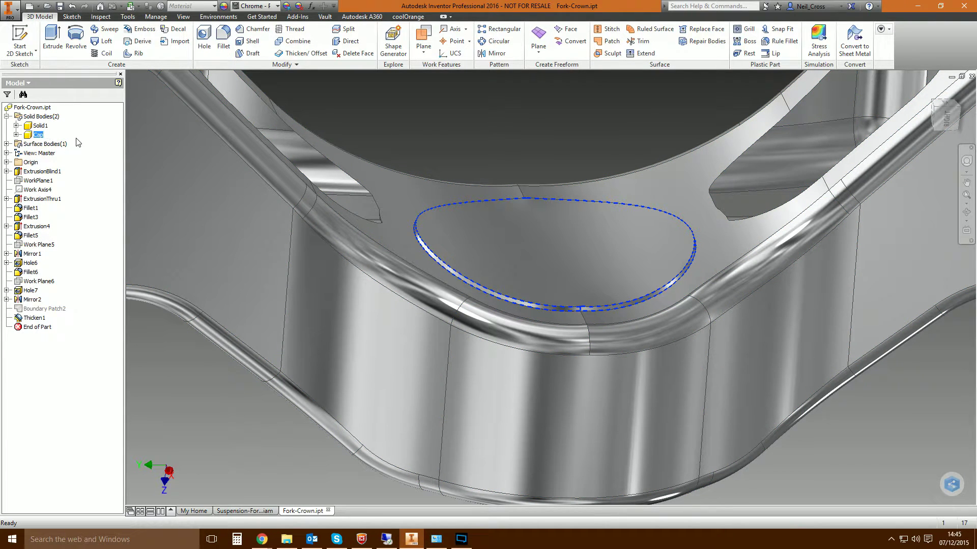
# - Hide all other solid bodies so that only the Cap body is shown
pyautogui.rightClick(42, 131)
pyautogui.click(37, 135)
pyautogui.rightClick(37, 136)
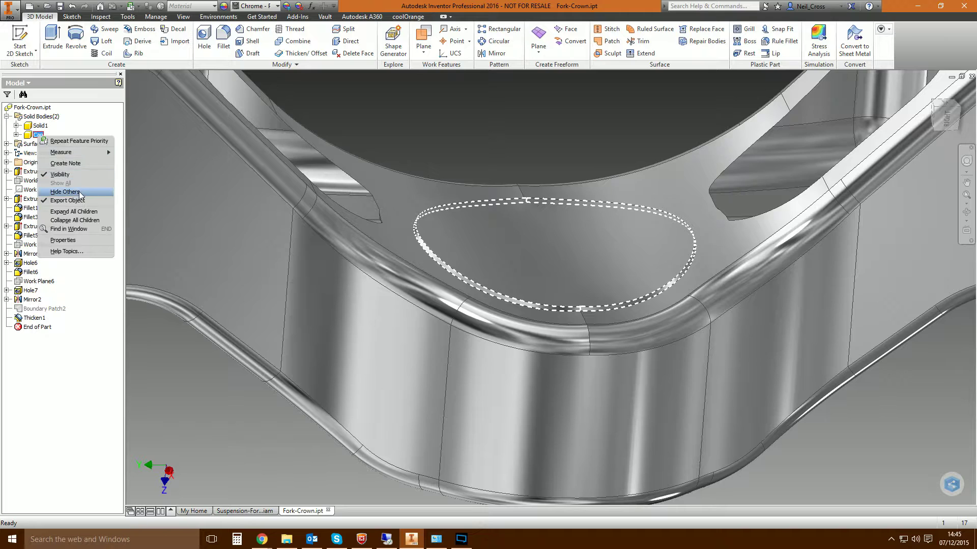
pyautogui.click(65, 192)
# - Examine the isolated Cap body from several sides, checking its thickness and double curvature
pyautogui.keyDown('shift'); pyautogui.moveTo(432, 152); pyautogui.dragTo(542, 124, button='middle'); pyautogui.keyUp('shift')
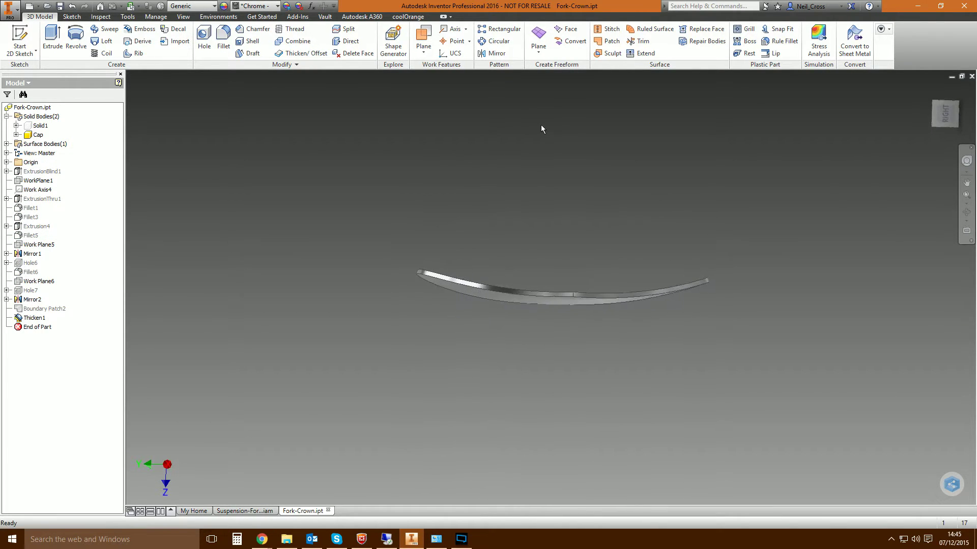
pyautogui.scroll(4, 666, 145)
pyautogui.press('F5')
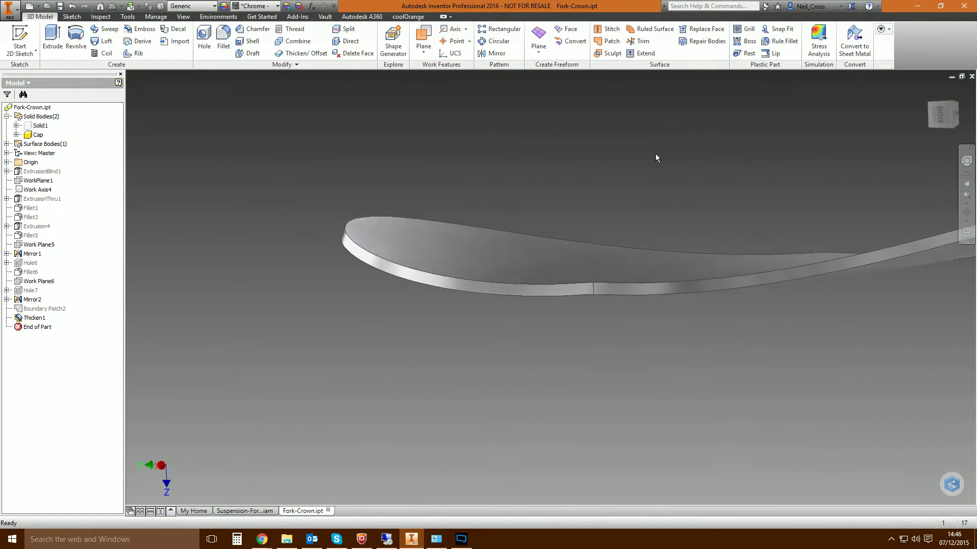
pyautogui.press('F5')
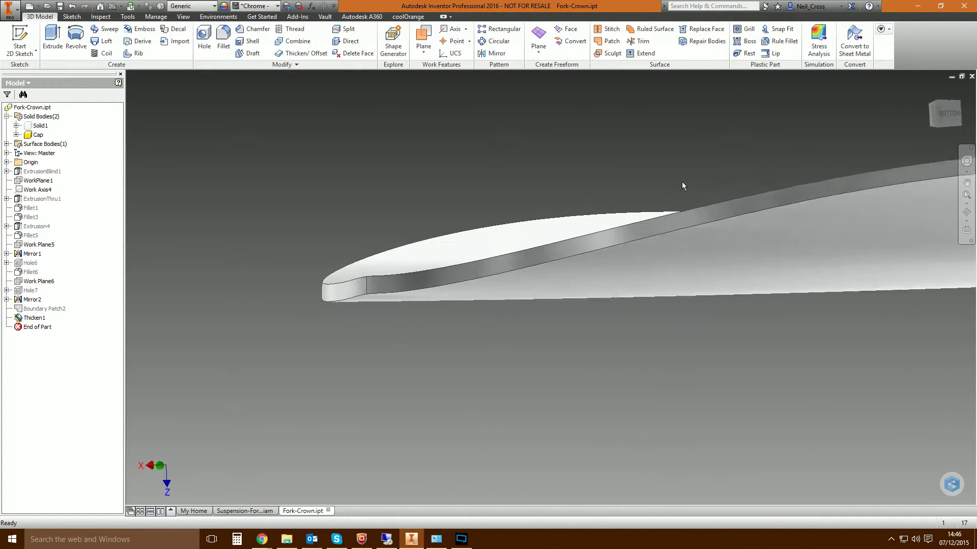
pyautogui.press('F5')
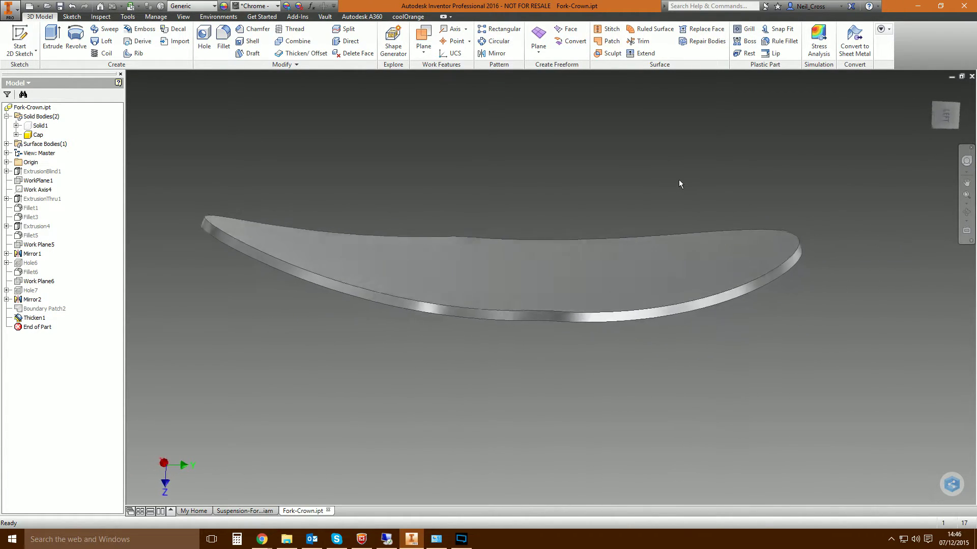
pyautogui.press('F5')
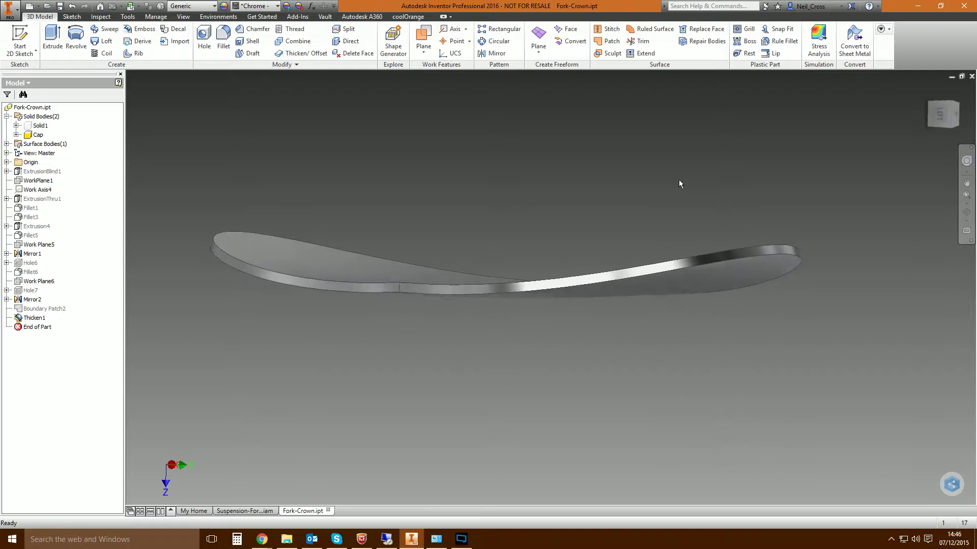
pyautogui.press('F5')
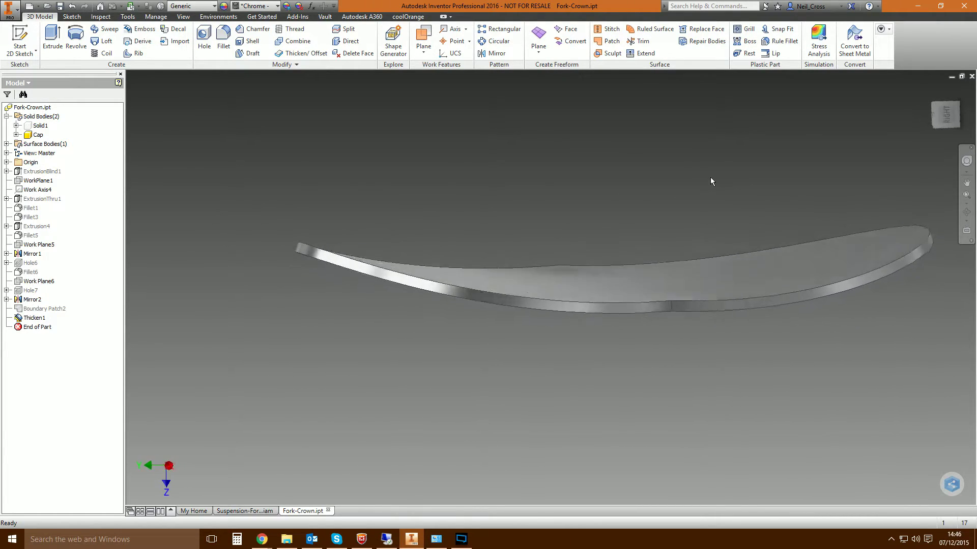
pyautogui.press('F5')
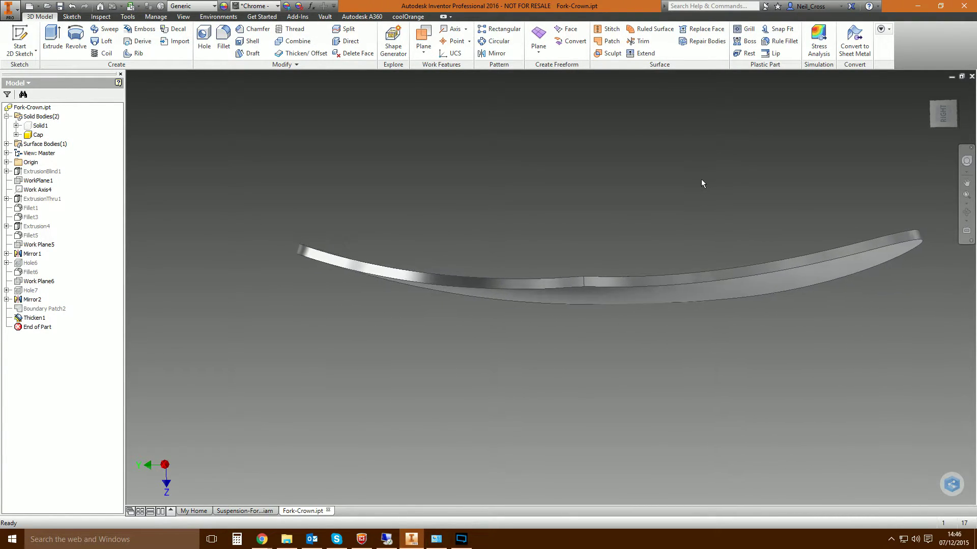
pyautogui.press('F5')
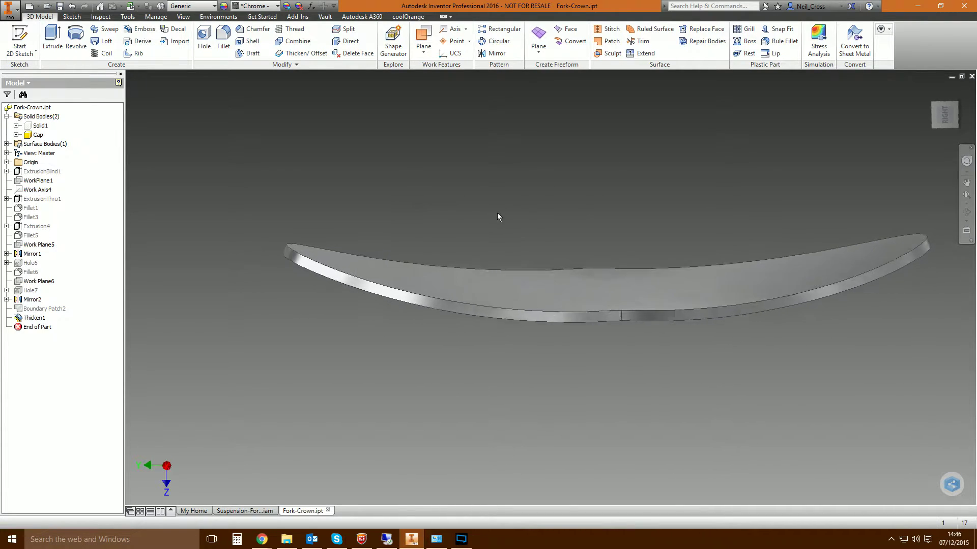
# - Set the Cap body's appearance to Black
pyautogui.rightClick(44, 137)
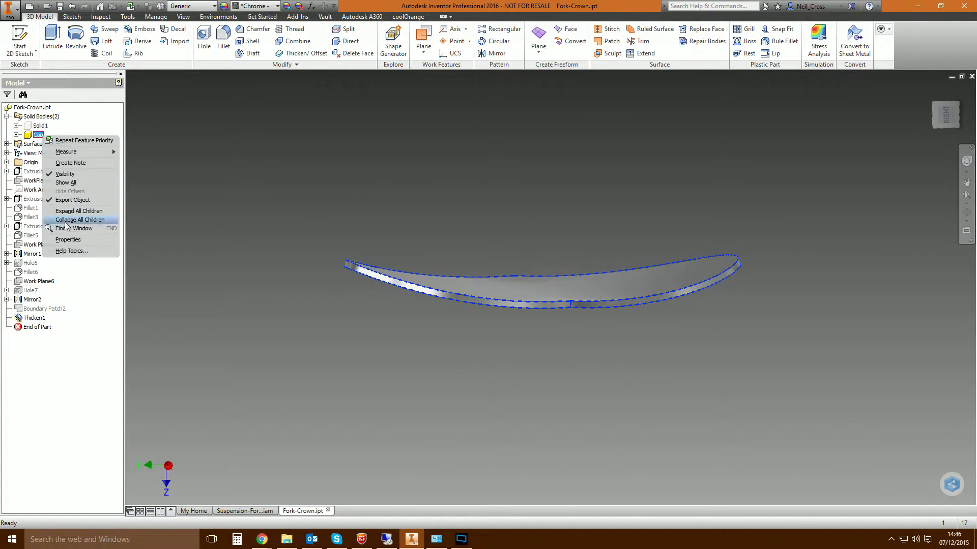
pyautogui.click(77, 247)
pyautogui.click(236, 215)
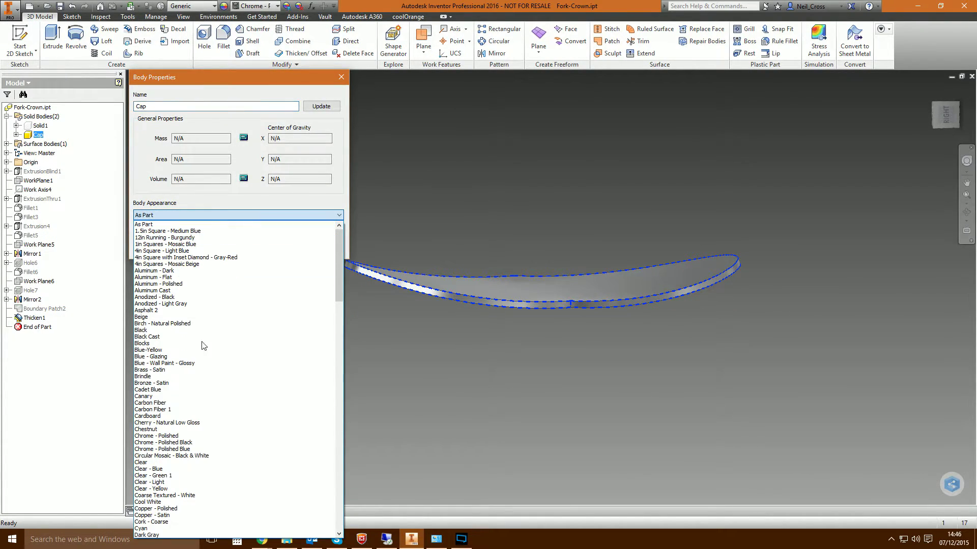
pyautogui.click(188, 328)
pyautogui.click(281, 248)
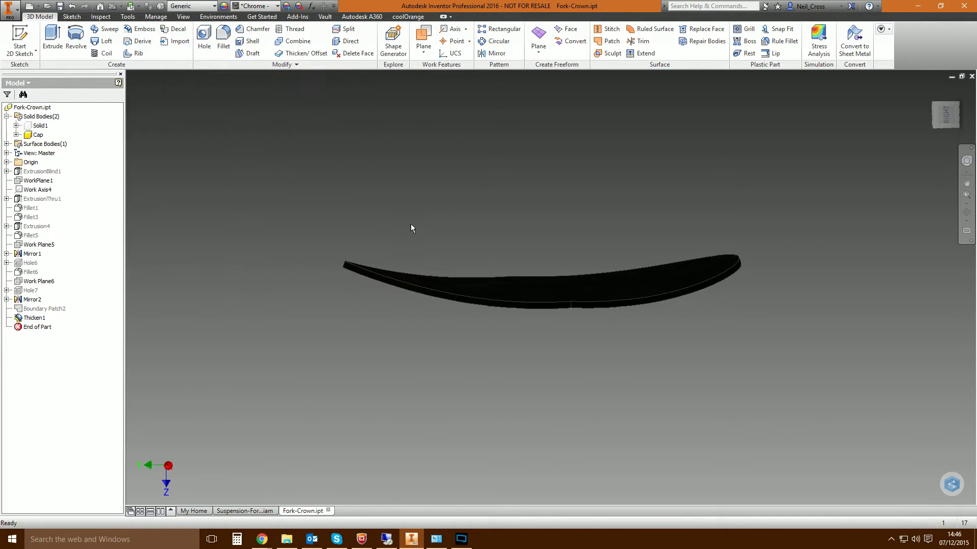
# - Fillet the two edges forming the rim around one broad face of the Cap with a 0.23 mm radius
pyautogui.press('F5')
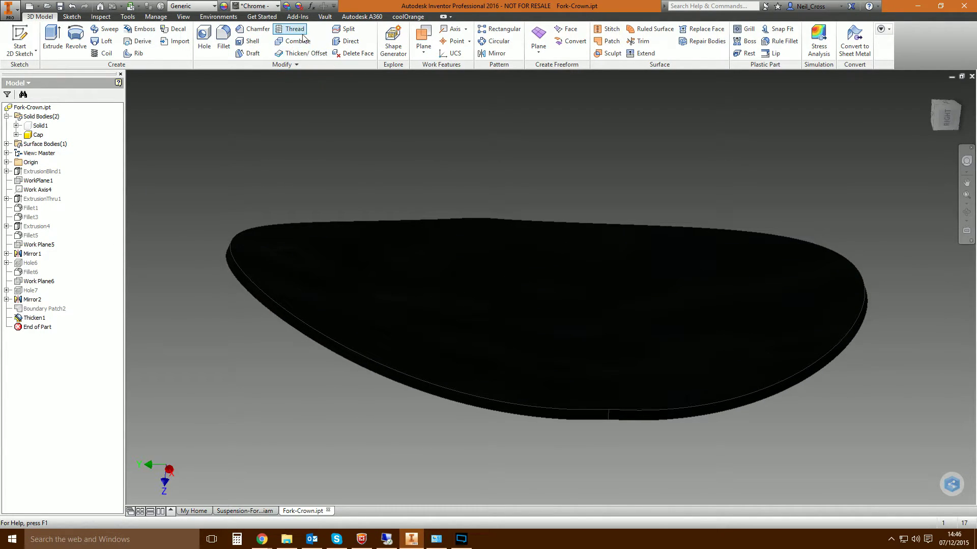
pyautogui.click(223, 36)
pyautogui.click(247, 281)
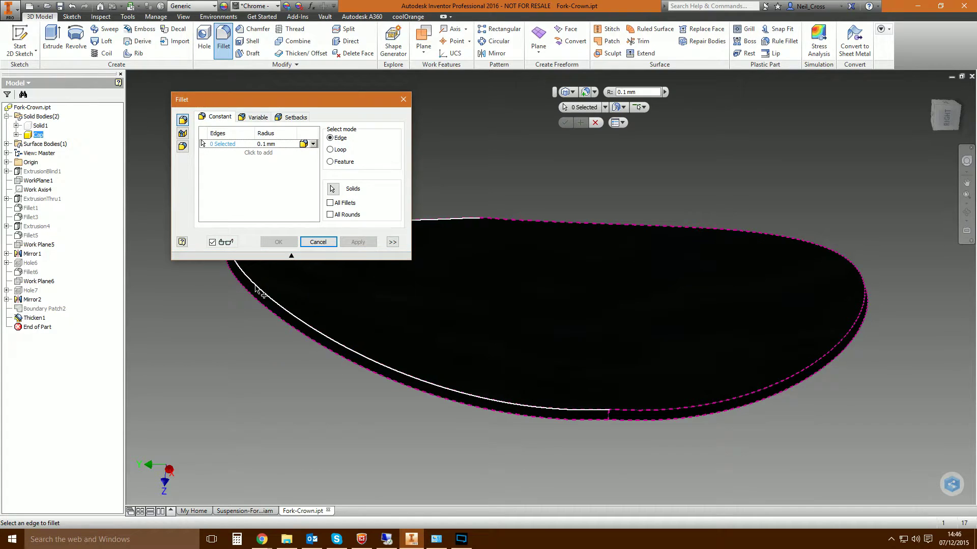
pyautogui.click(739, 402)
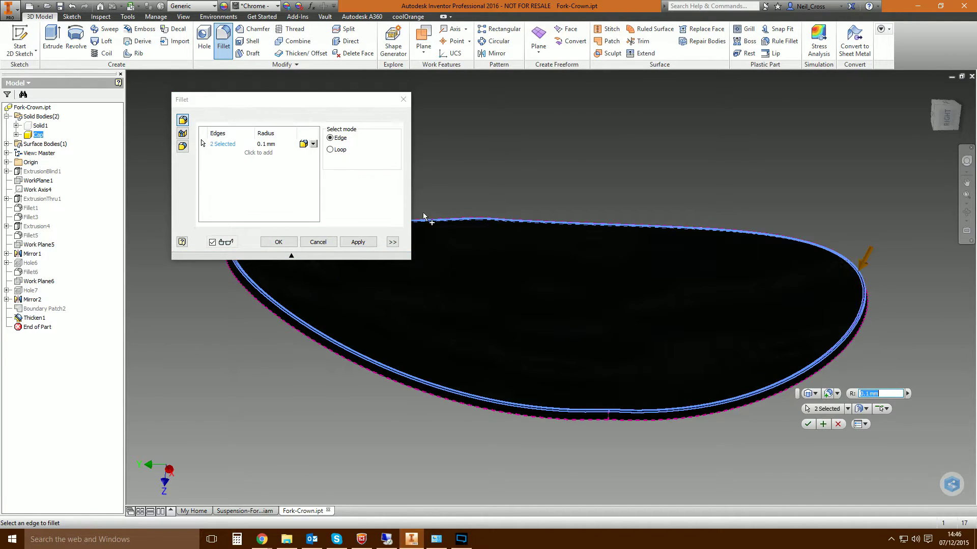
pyautogui.click(265, 145)
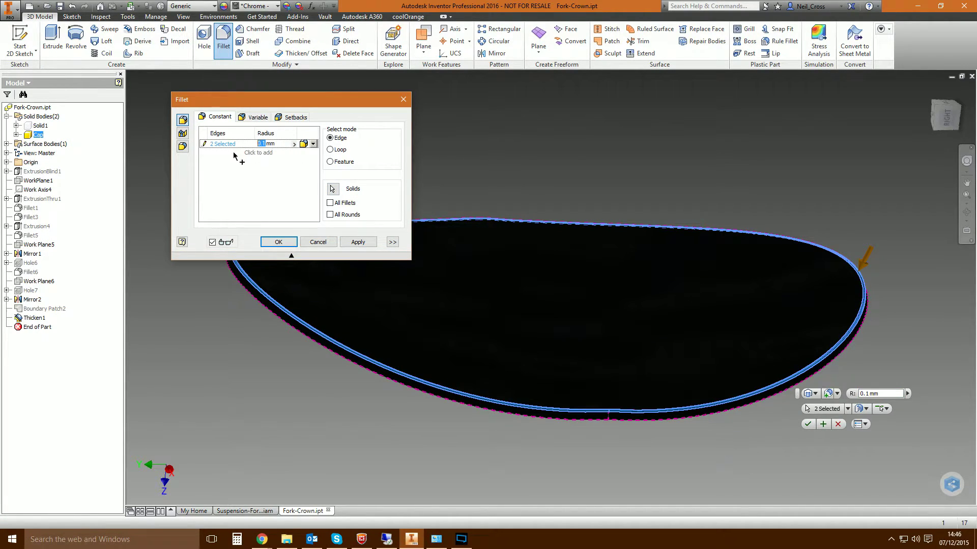
pyautogui.press('BackSpace')
pyautogui.write('23')
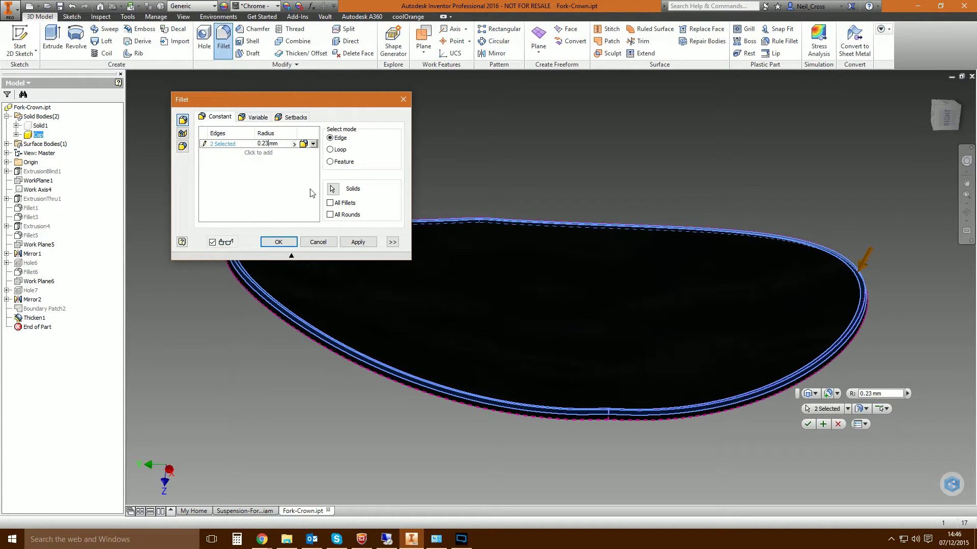
pyautogui.click(281, 242)
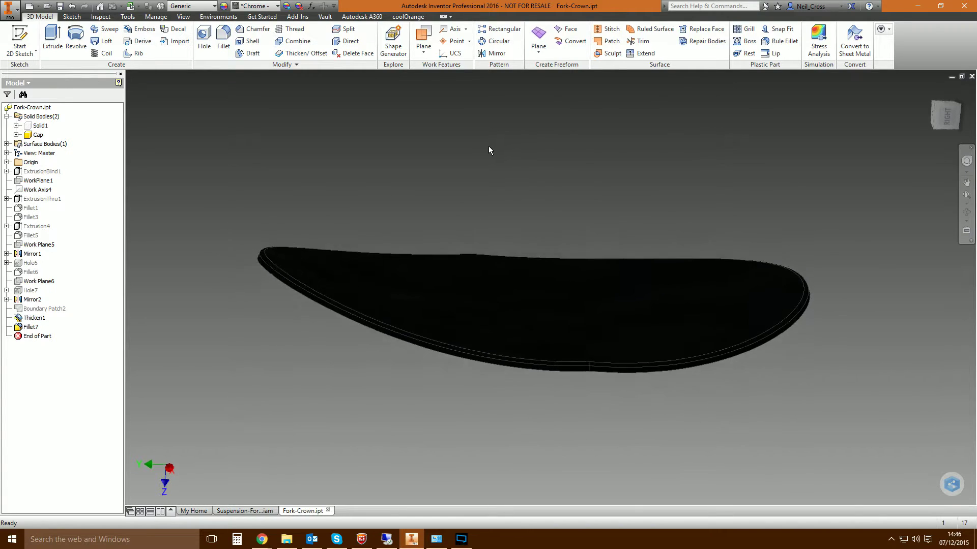
# - Show all solid bodies again and inspect the two bolt recesses cut into the clamp's rounded edge
pyautogui.rightClick(37, 126)
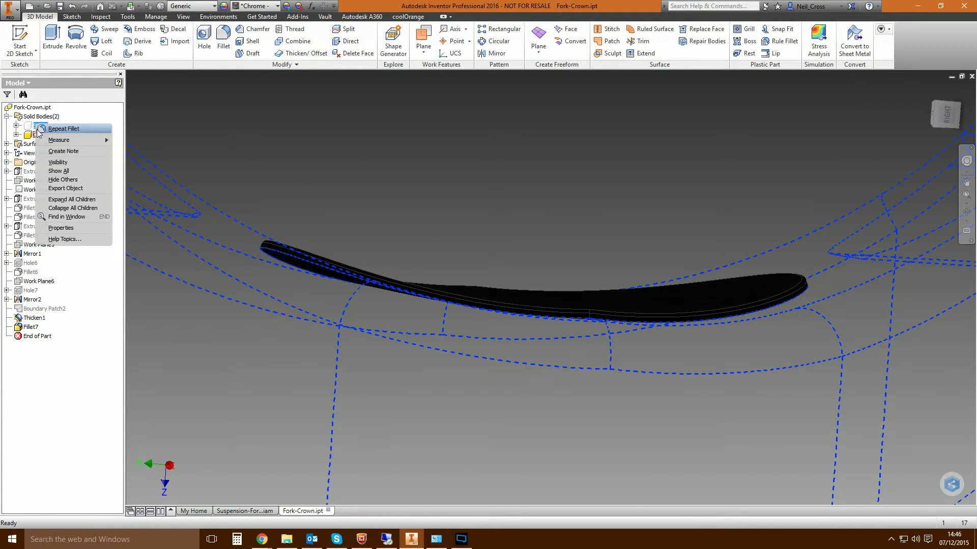
pyautogui.click(58, 171)
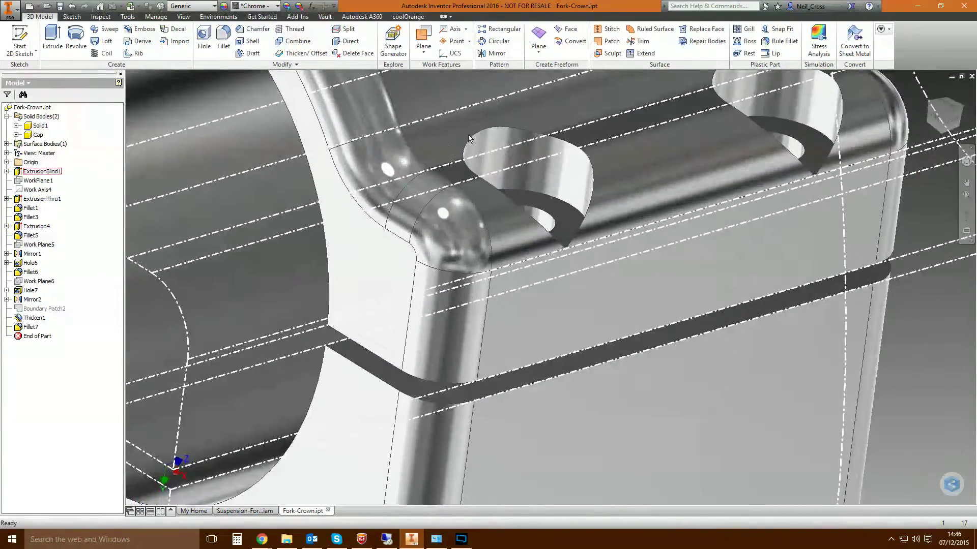
pyautogui.scroll(-3, 581, 227)
pyautogui.scroll(3, 550, 231)
pyautogui.scroll(-2, 468, 231)
pyautogui.scroll(4, 768, 183)
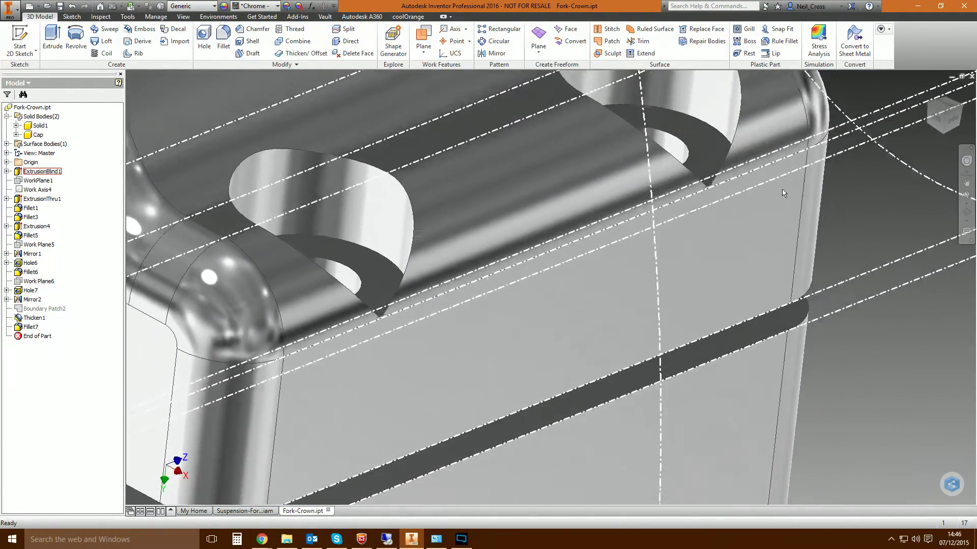
pyautogui.scroll(-1, 782, 189)
pyautogui.keyDown('shift'); pyautogui.moveTo(819, 108); pyautogui.dragTo(731, 160, button='middle'); pyautogui.keyUp('shift')
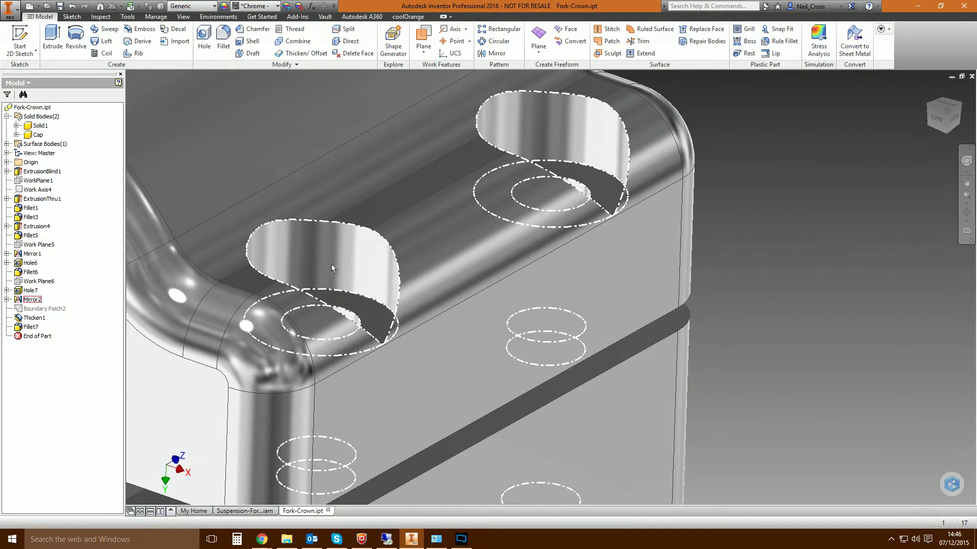
pyautogui.rightClick(728, 168)
pyautogui.click(764, 213)
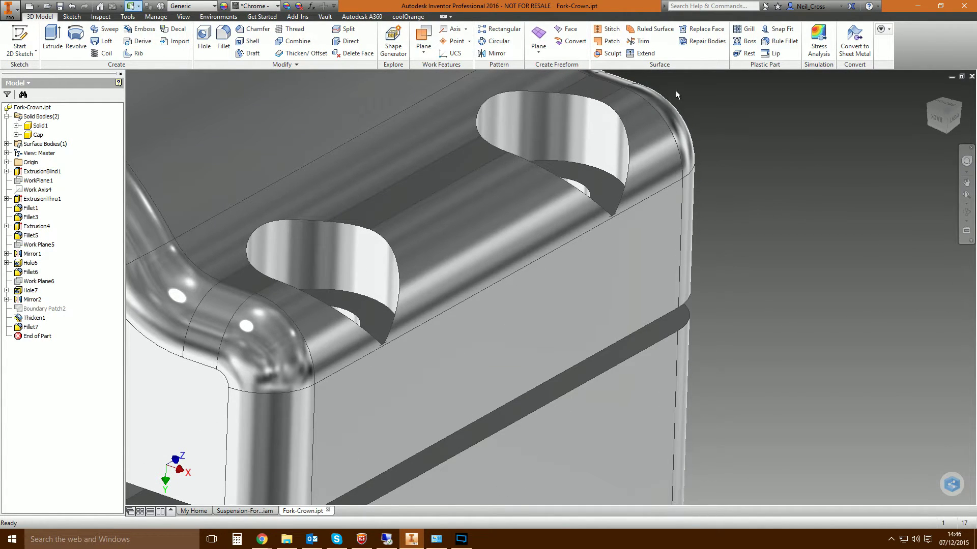
# - Start a boundary patch over the bolt recess nearest the clamp's front corner, selecting all six edges of its opening, including the tiny one at the tip
pyautogui.click(612, 42)
pyautogui.scroll(3, 446, 223)
pyautogui.click(503, 230)
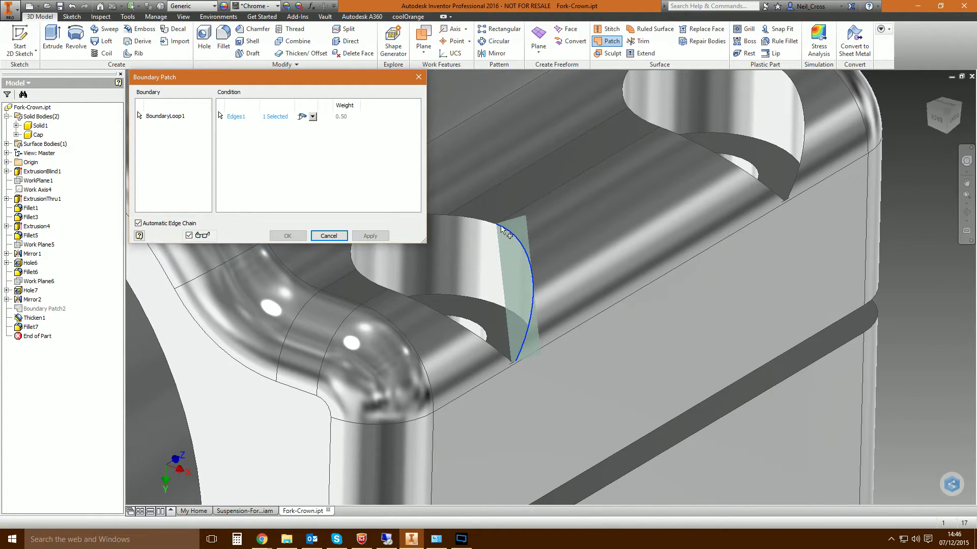
pyautogui.click(483, 222)
pyautogui.scroll(-2, 501, 229)
pyautogui.click(484, 239)
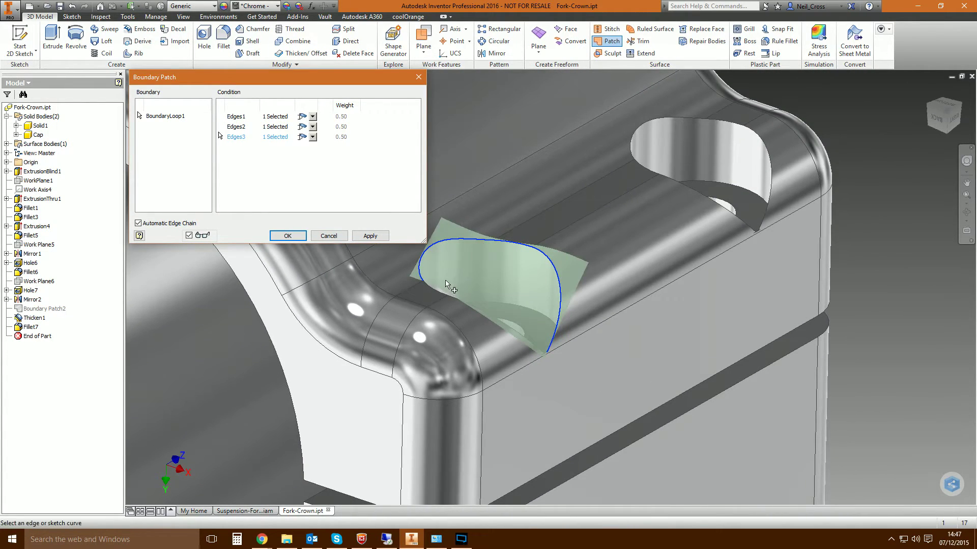
pyautogui.click(449, 299)
pyautogui.click(452, 300)
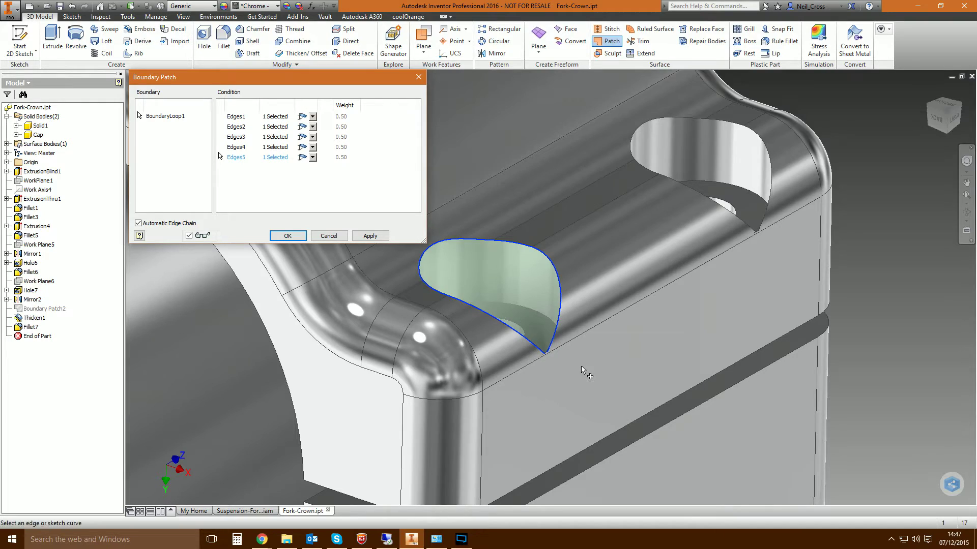
pyautogui.scroll(5, 549, 365)
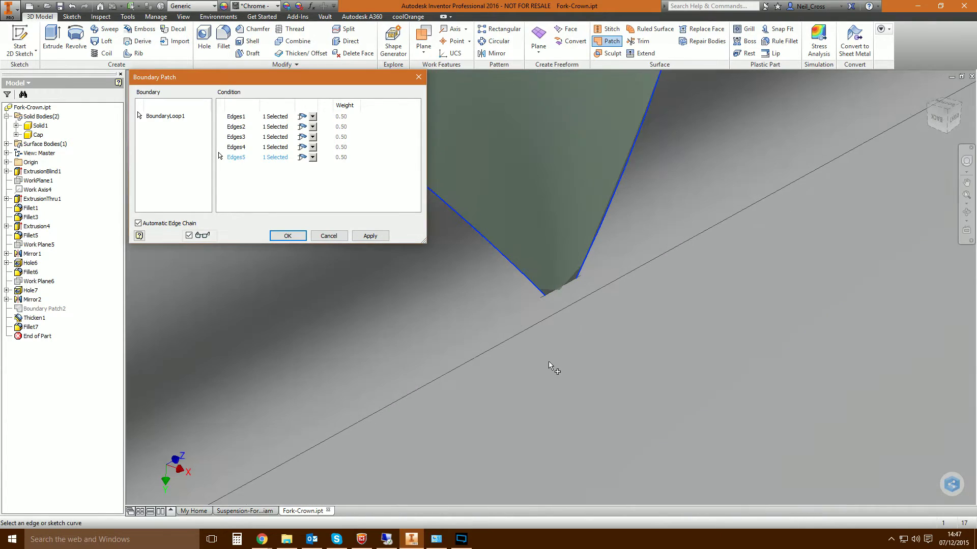
pyautogui.click(556, 297)
pyautogui.scroll(-5, 599, 349)
pyautogui.keyDown('shift'); pyautogui.moveTo(595, 277); pyautogui.dragTo(433, 297, button='middle'); pyautogui.keyUp('shift')
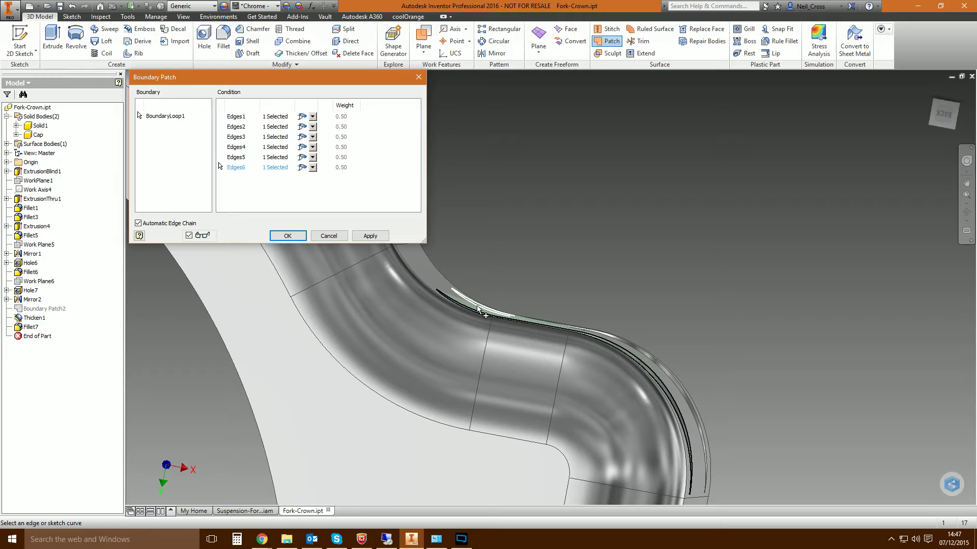
# - Apply the Smooth (G2) condition to all six edges of the boundary patch and create the patch
pyautogui.click(236, 169)
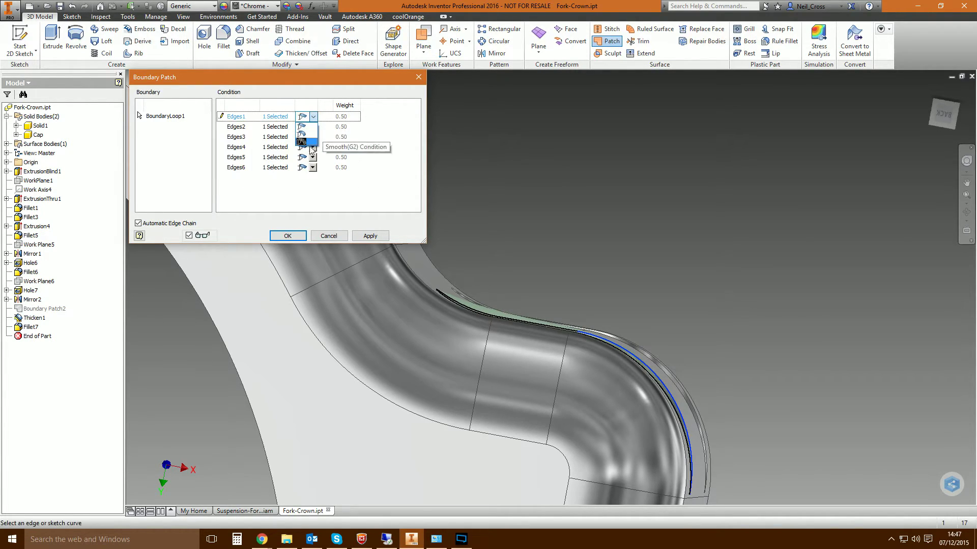
pyautogui.click(305, 145)
pyautogui.click(303, 126)
pyautogui.click(313, 126)
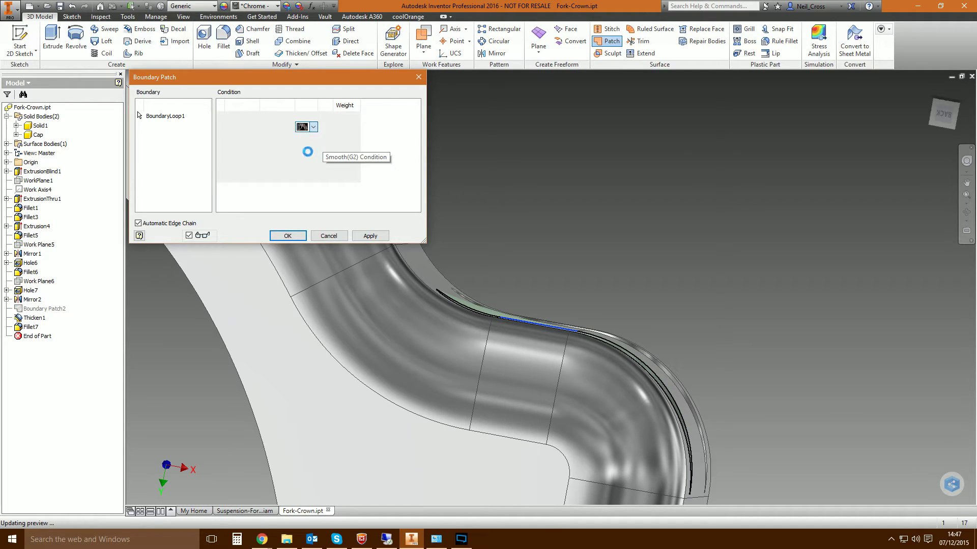
pyautogui.click(313, 136)
pyautogui.click(307, 162)
pyautogui.click(313, 147)
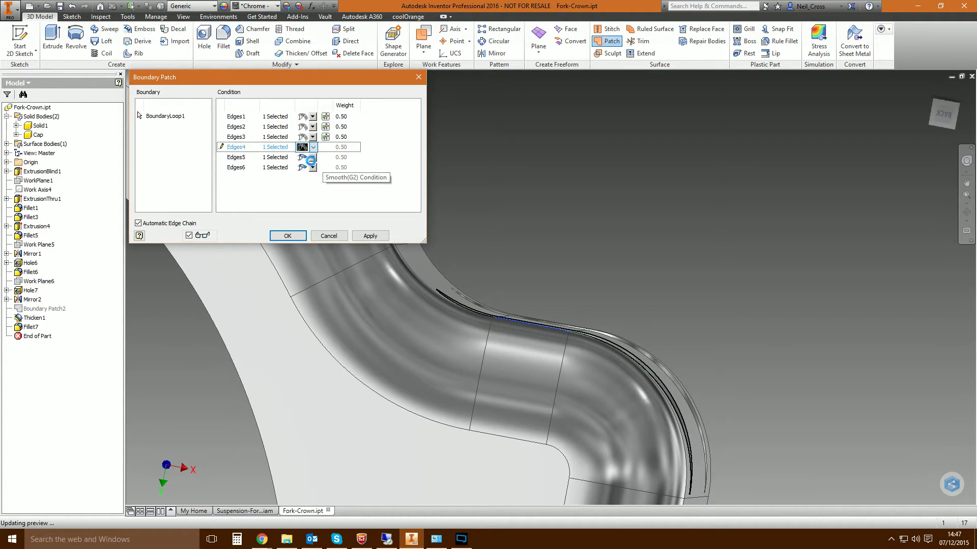
pyautogui.click(305, 157)
pyautogui.click(313, 158)
pyautogui.click(303, 182)
pyautogui.click(305, 167)
pyautogui.click(313, 167)
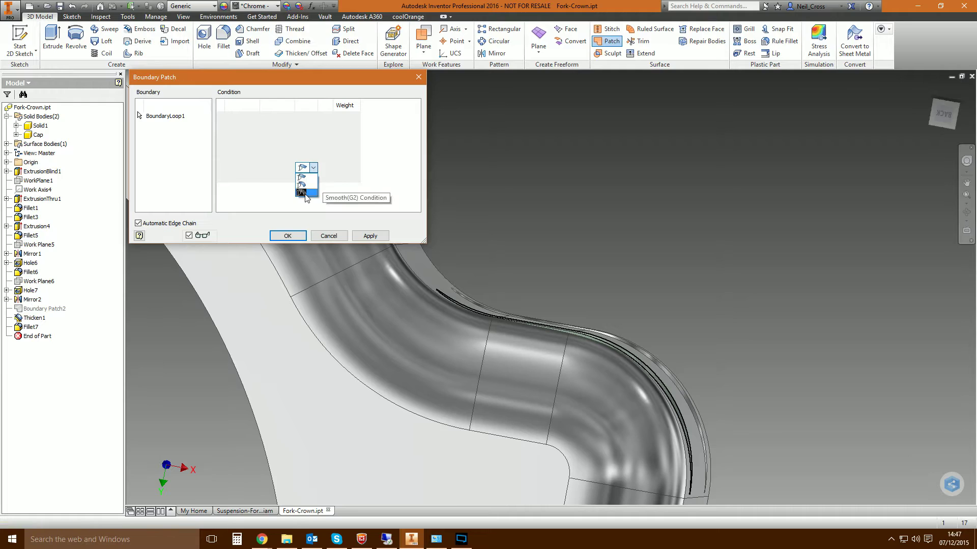
pyautogui.click(305, 193)
pyautogui.click(287, 235)
# - Thicken the recess's boundary patch by 0.2 mm as a new solid body
pyautogui.scroll(-5, 677, 206)
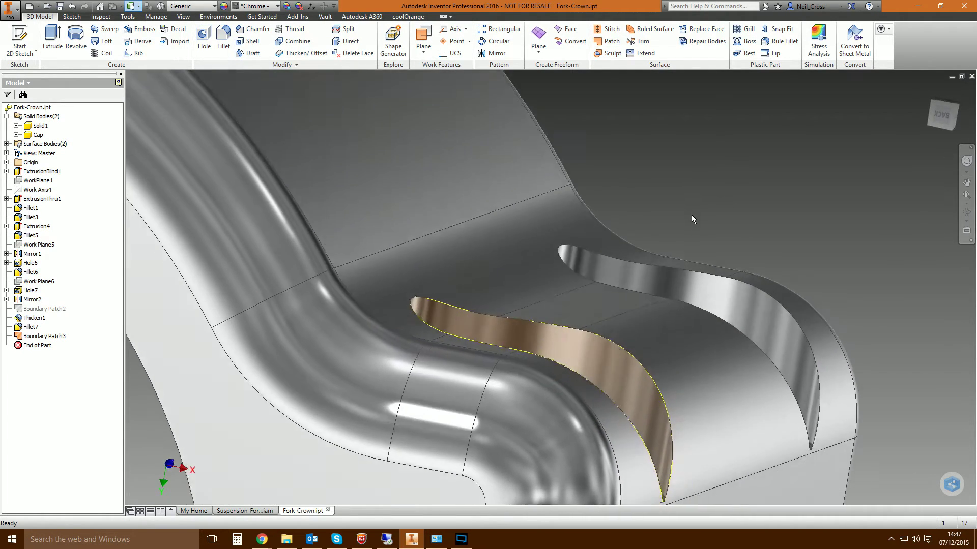
pyautogui.keyDown('shift'); pyautogui.moveTo(691, 215); pyautogui.dragTo(403, 179, button='middle'); pyautogui.keyUp('shift')
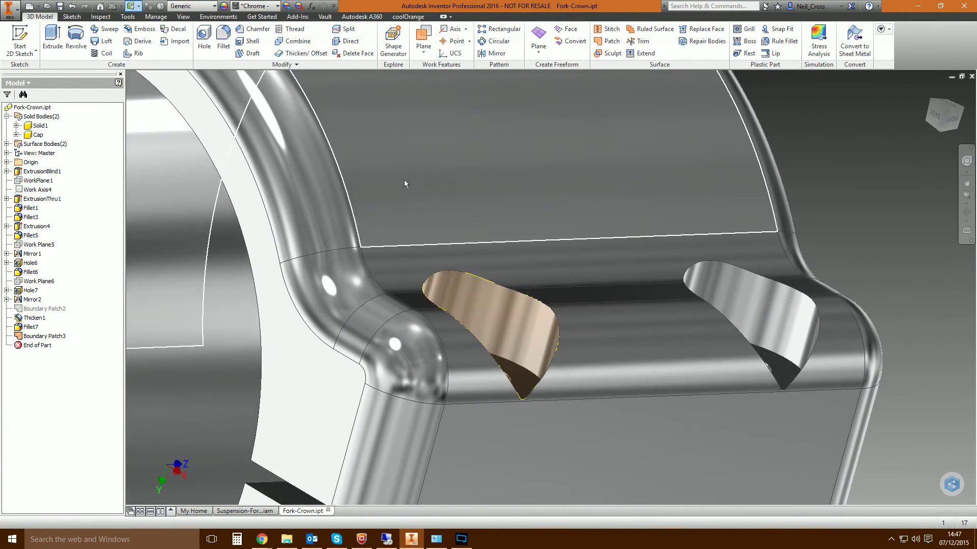
pyautogui.click(295, 52)
pyautogui.click(497, 321)
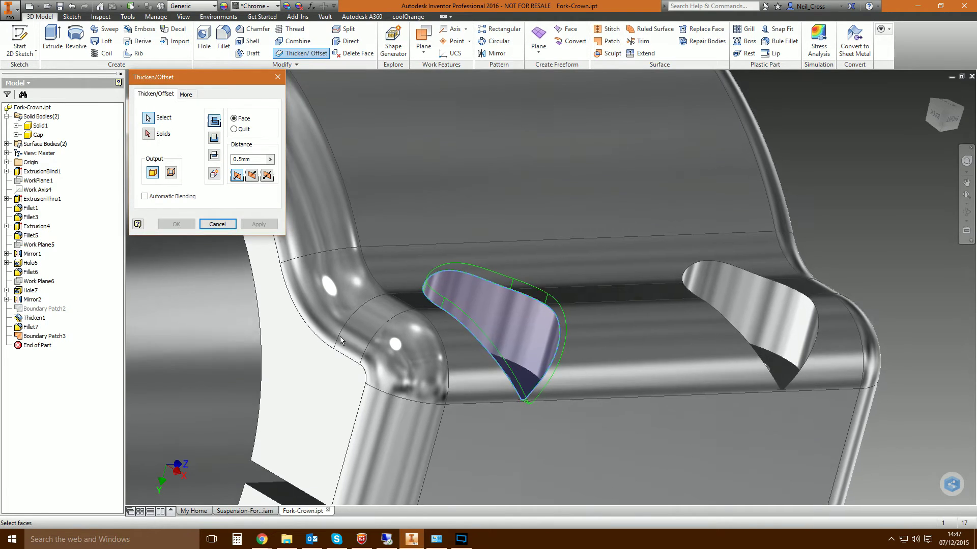
pyautogui.keyDown('shift'); pyautogui.moveTo(340, 336); pyautogui.dragTo(243, 160, button='middle'); pyautogui.keyUp('shift')
pyautogui.doubleClick(243, 159)
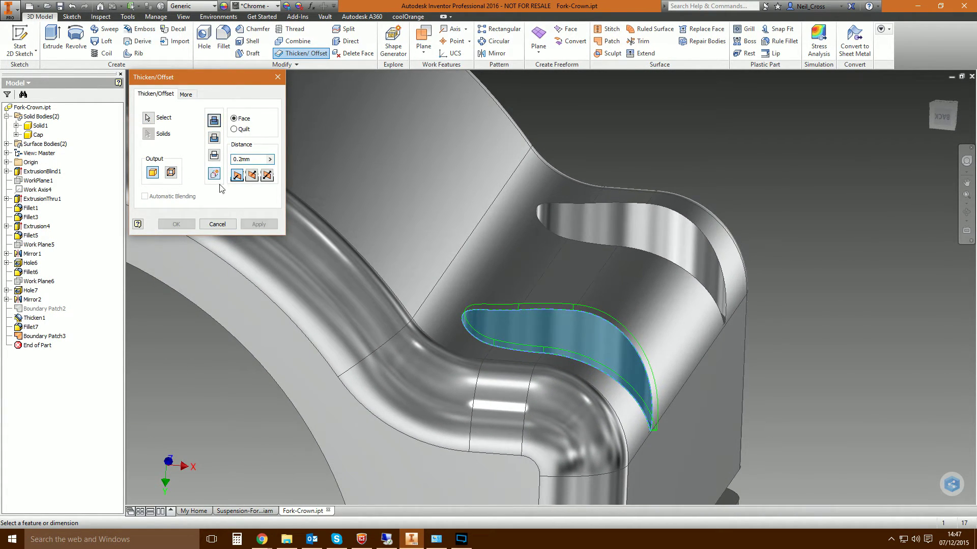
pyautogui.click(179, 227)
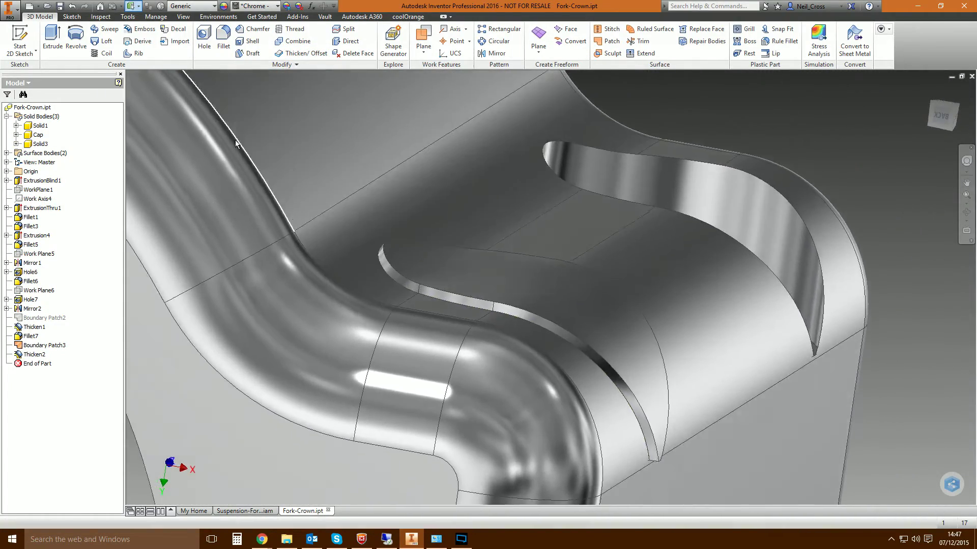
# - Set the appearance of the thickened recess patch's solid body to Black
pyautogui.keyDown('shift'); pyautogui.moveTo(235, 140); pyautogui.dragTo(153, 145, button='middle'); pyautogui.keyUp('shift')
pyautogui.rightClick(44, 144)
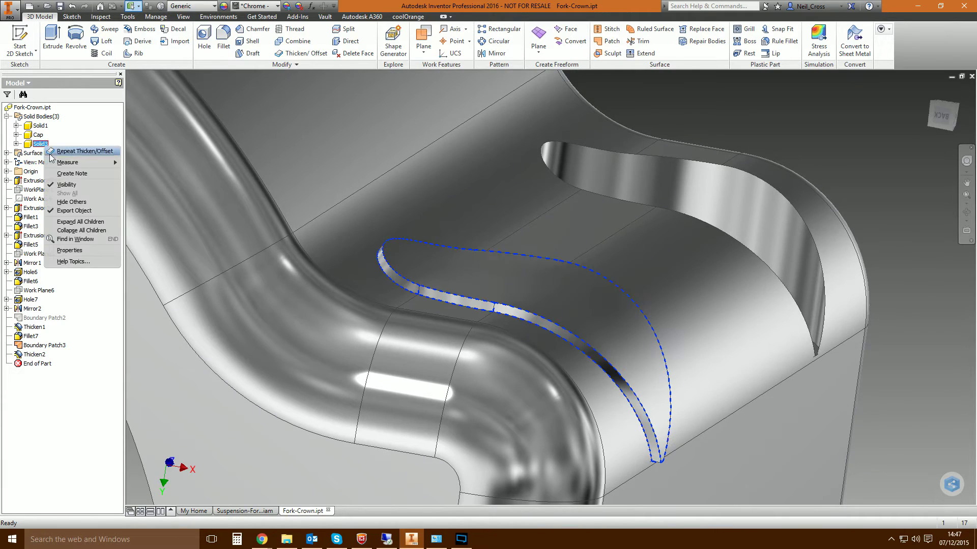
pyautogui.click(75, 251)
pyautogui.click(204, 215)
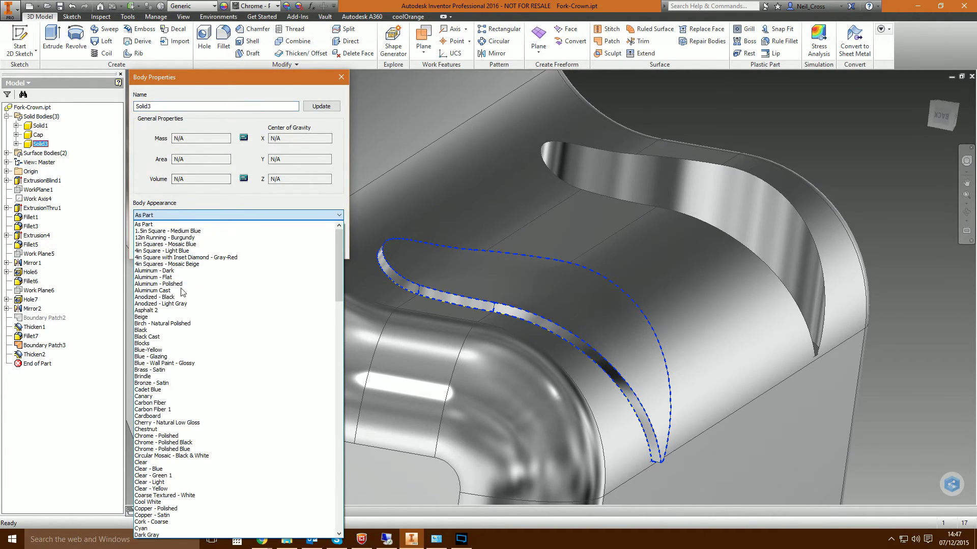
pyautogui.click(157, 329)
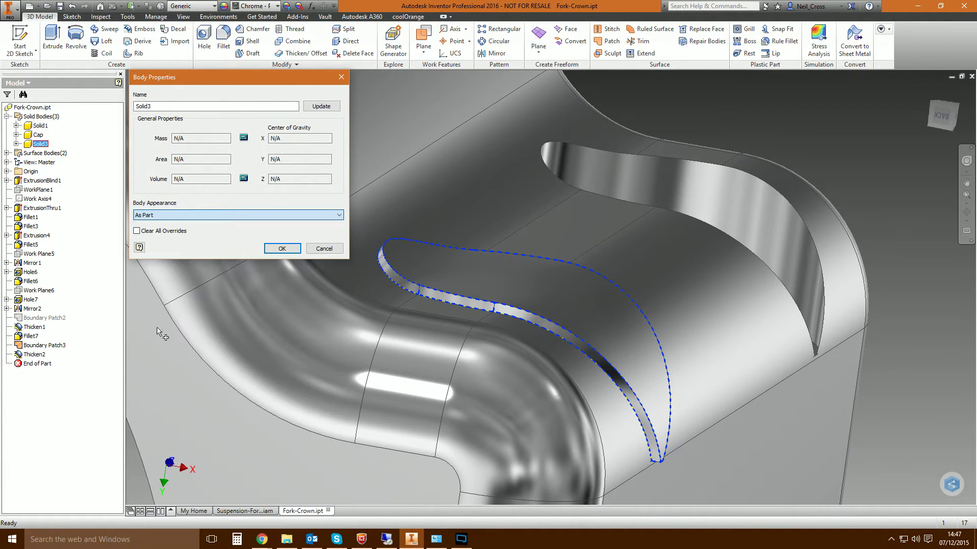
pyautogui.click(279, 247)
# - Hide all other solid bodies and examine the isolated recess cover's shape and thickness
pyautogui.keyDown('shift'); pyautogui.moveTo(867, 130); pyautogui.dragTo(79, 162, button='middle'); pyautogui.keyUp('shift')
pyautogui.rightClick(45, 144)
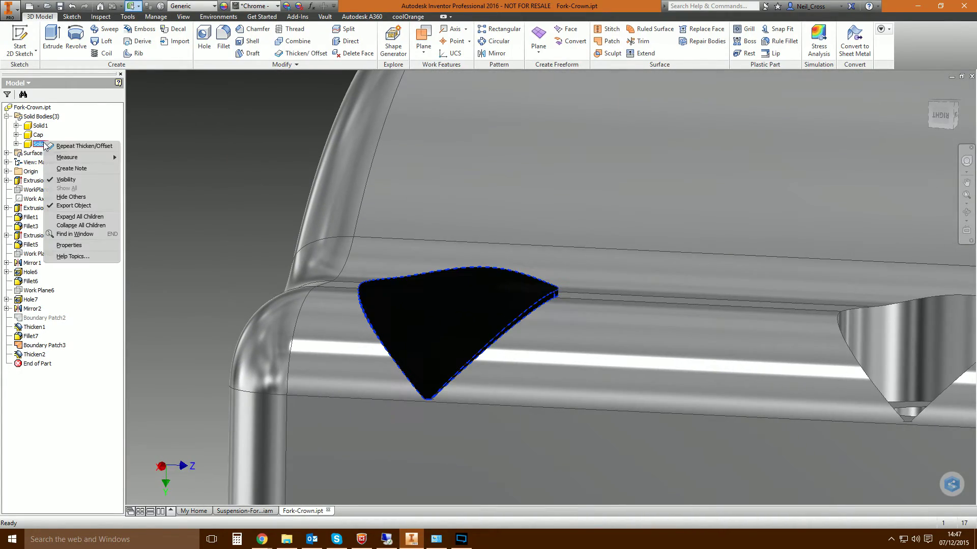
pyautogui.click(72, 197)
pyautogui.keyDown('shift'); pyautogui.moveTo(268, 236); pyautogui.dragTo(726, 322, button='middle'); pyautogui.keyUp('shift')
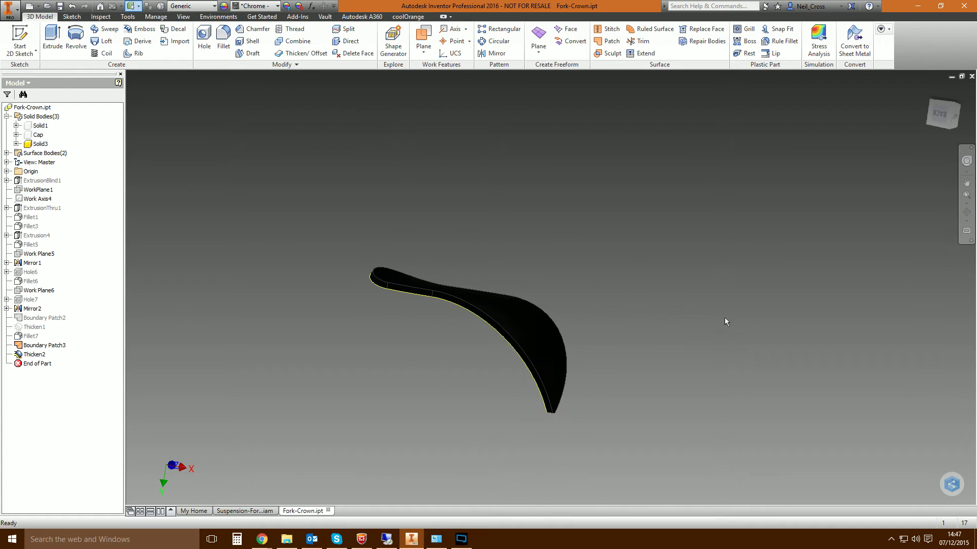
# - Restore the visibility of all solid bodies and check how the black cover sits in the clamp's bolt recess
pyautogui.rightClick(33, 144)
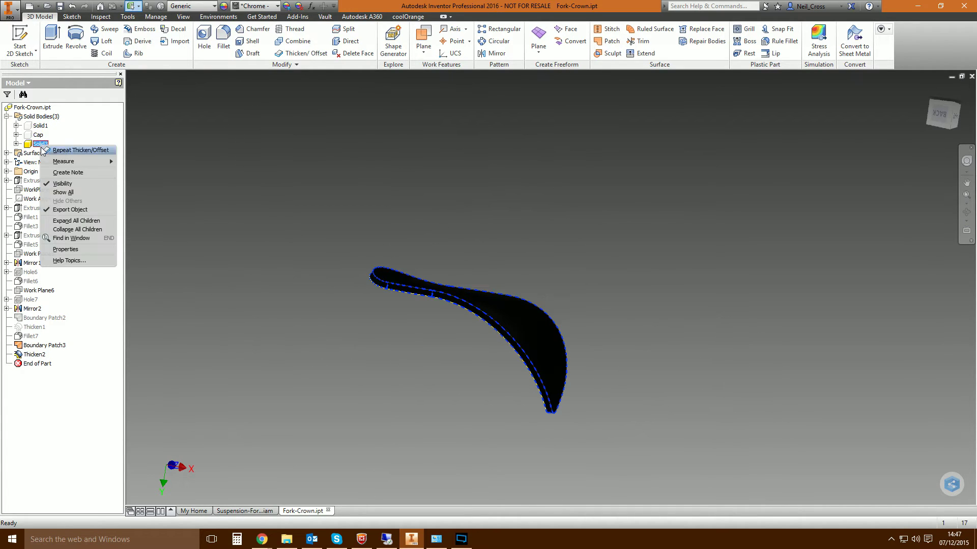
pyautogui.click(81, 189)
pyautogui.keyDown('shift'); pyautogui.moveTo(664, 200); pyautogui.dragTo(647, 231, button='middle'); pyautogui.keyUp('shift')
pyautogui.scroll(-5, 647, 231)
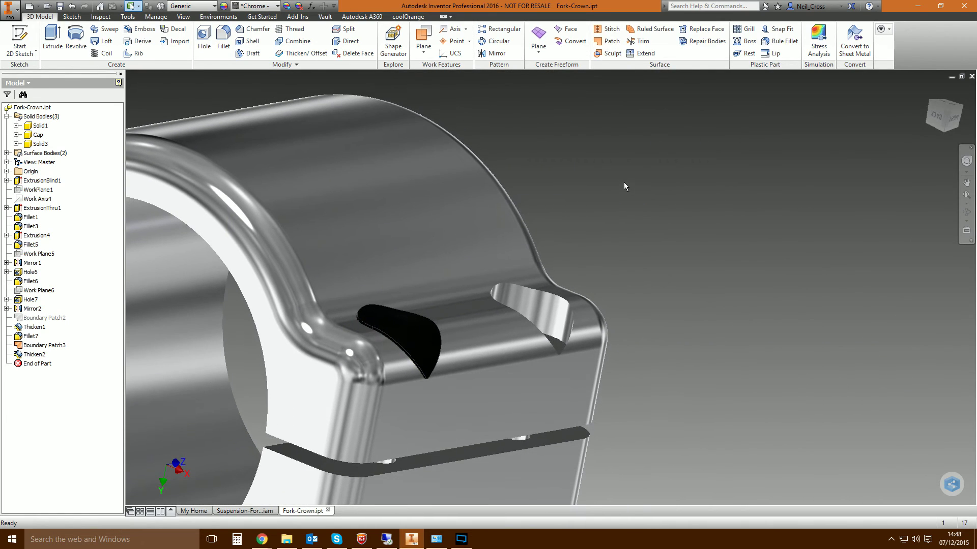